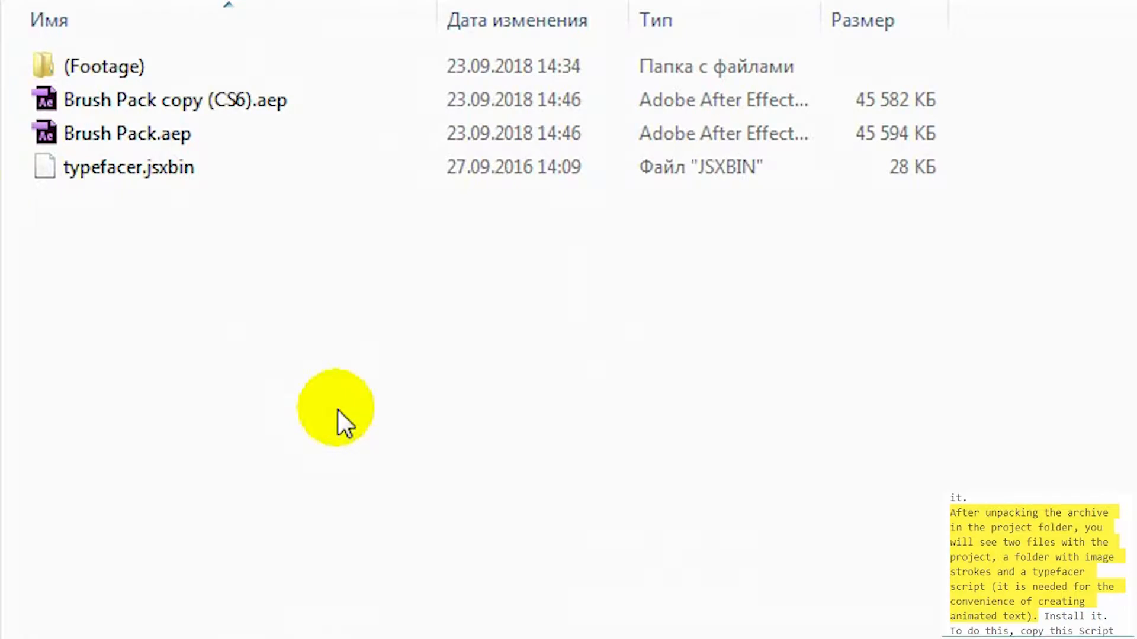
- Copy typefacer.jsxbin and go to the ScriptUI Panels folder of Adobe After Effects CC inside Program Files
click(107, 175)
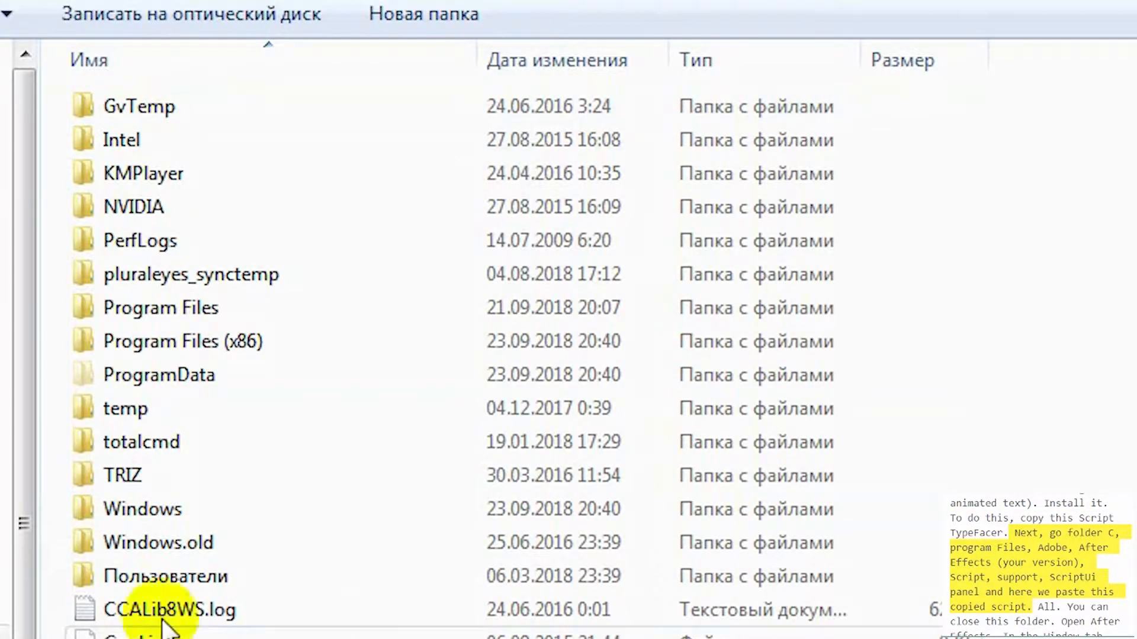
double_click(197, 312)
double_click(162, 143)
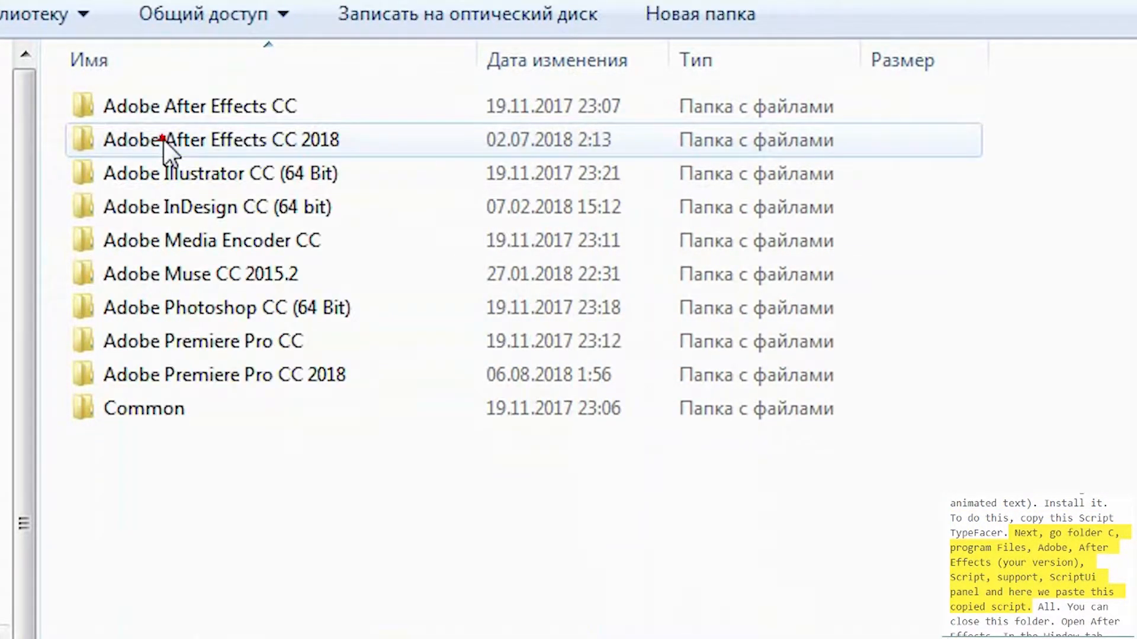
double_click(202, 110)
double_click(190, 110)
double_click(144, 610)
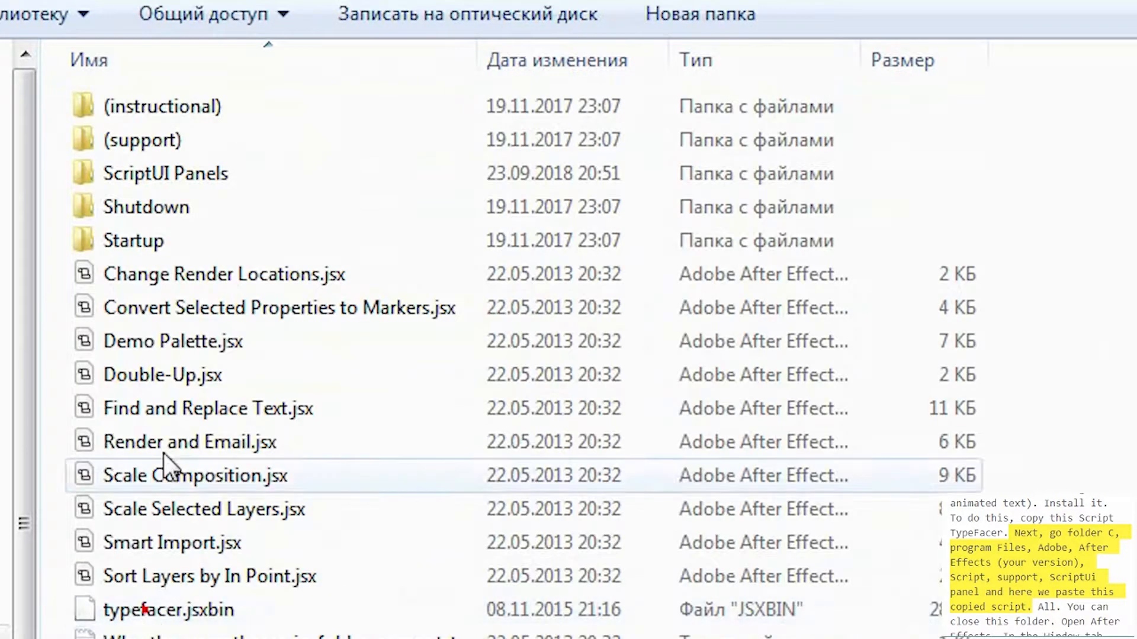
double_click(169, 179)
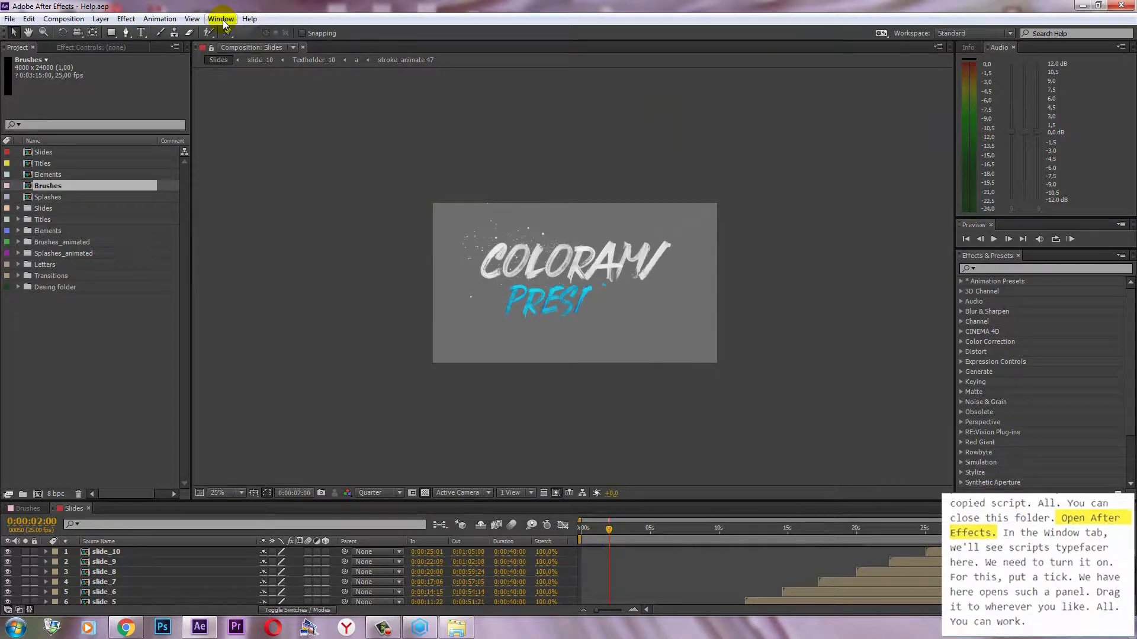
- Switch to After Effects, show the typefacer.jsxbin script panel and dock it beside the Info and Audio panels
click(222, 22)
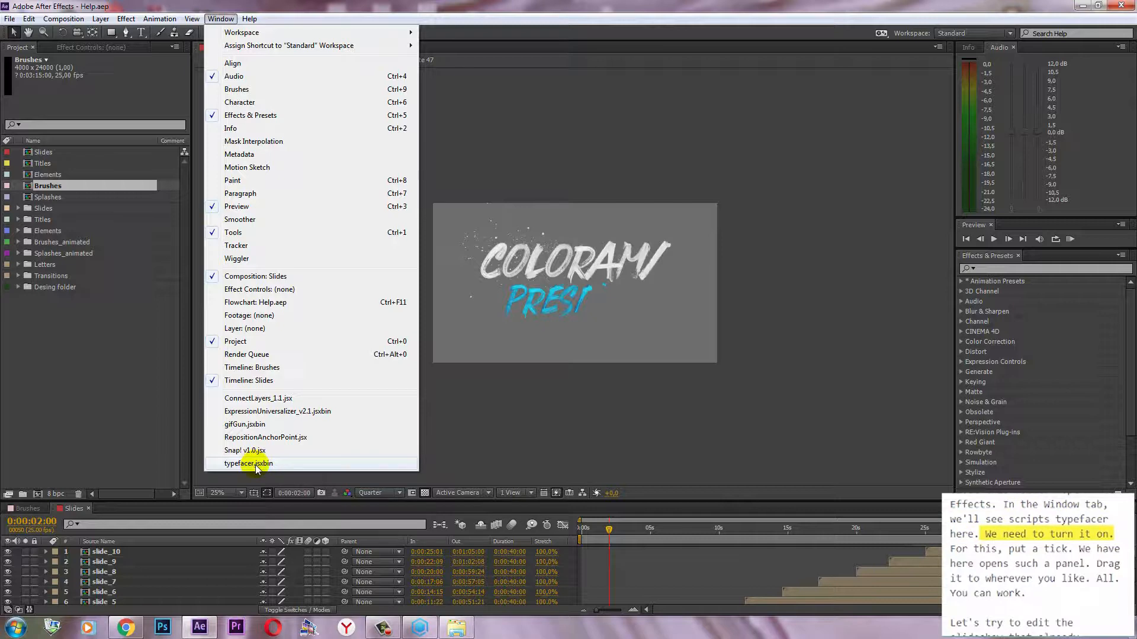
click(219, 465)
drag(538, 217, 498, 195)
drag(430, 209, 1006, 127)
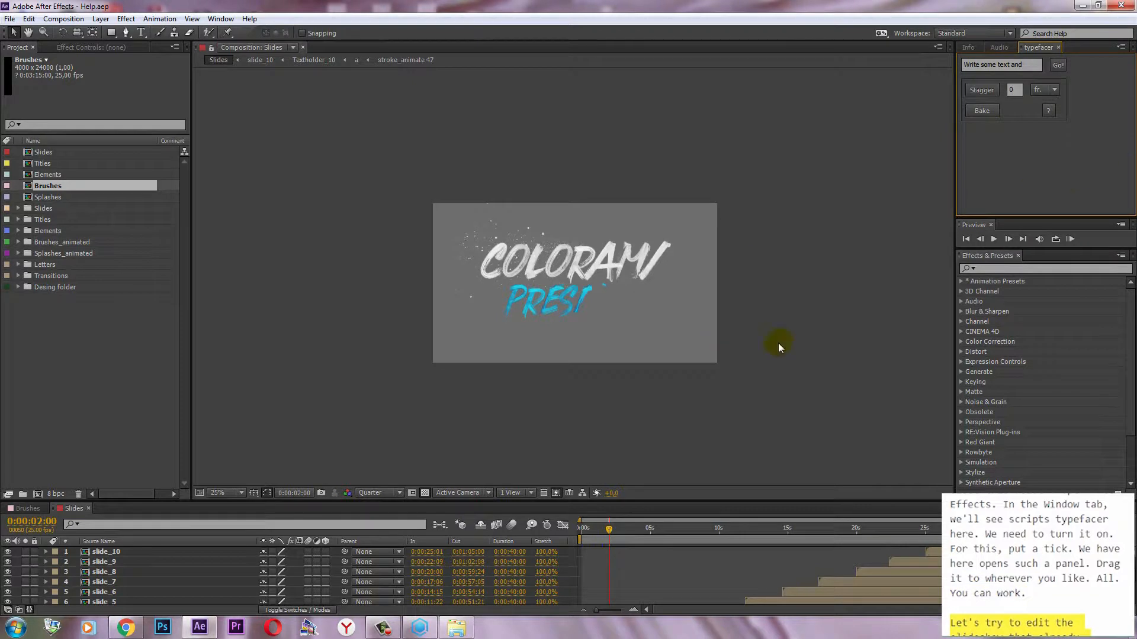
- Open the slide_1 composition from the Slide_1 folder and inspect its placeholder, textholder and transition layers
click(33, 317)
click(46, 154)
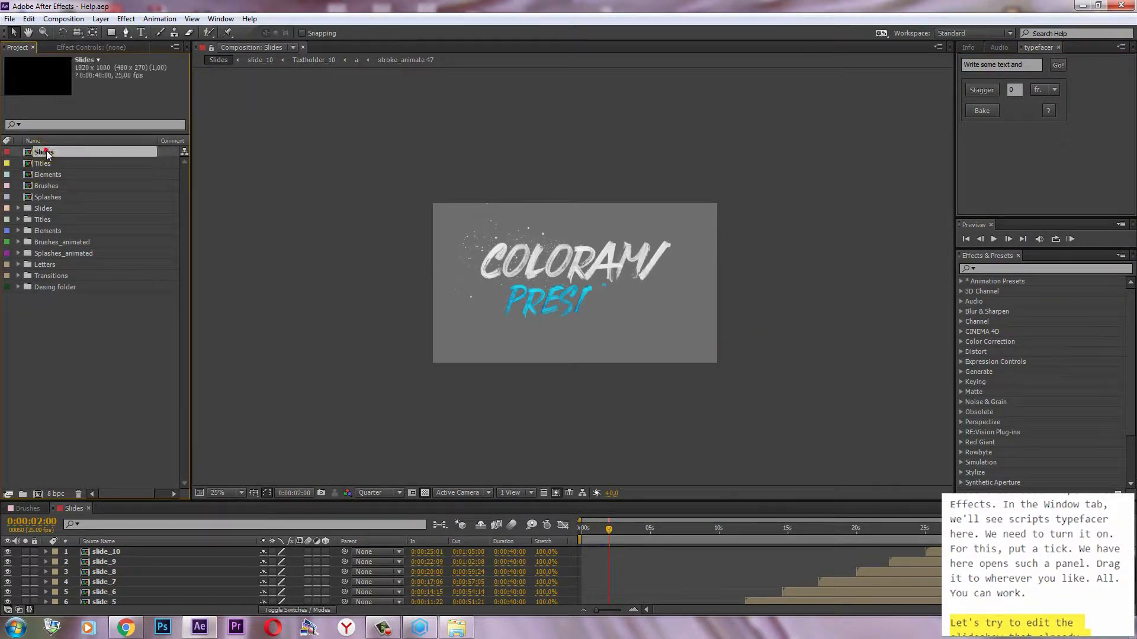
click(22, 210)
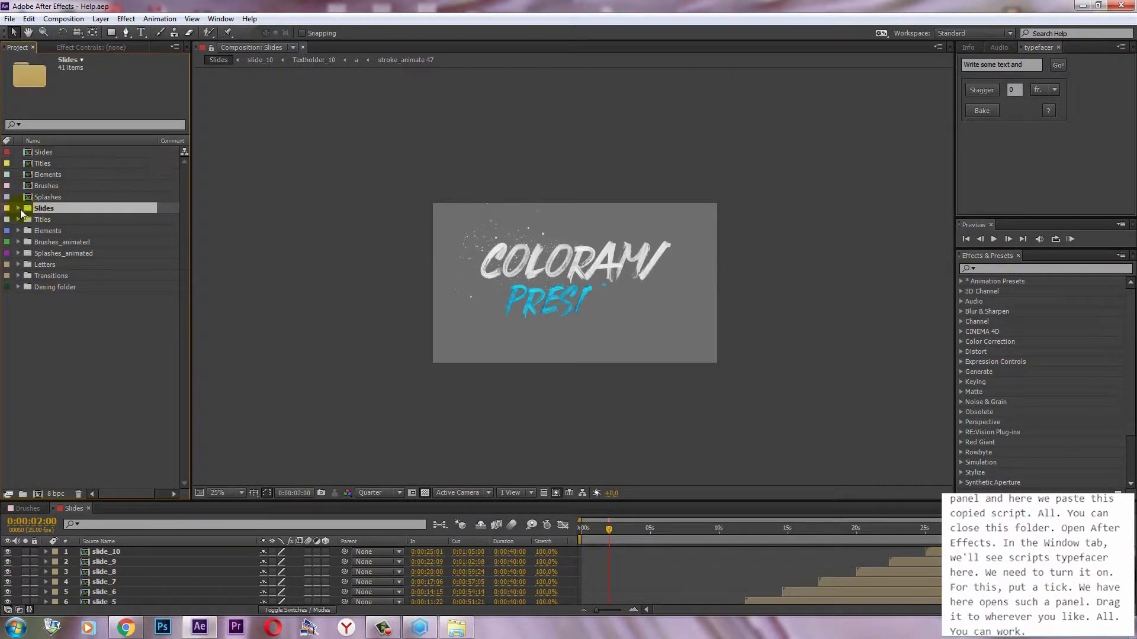
click(18, 209)
click(33, 221)
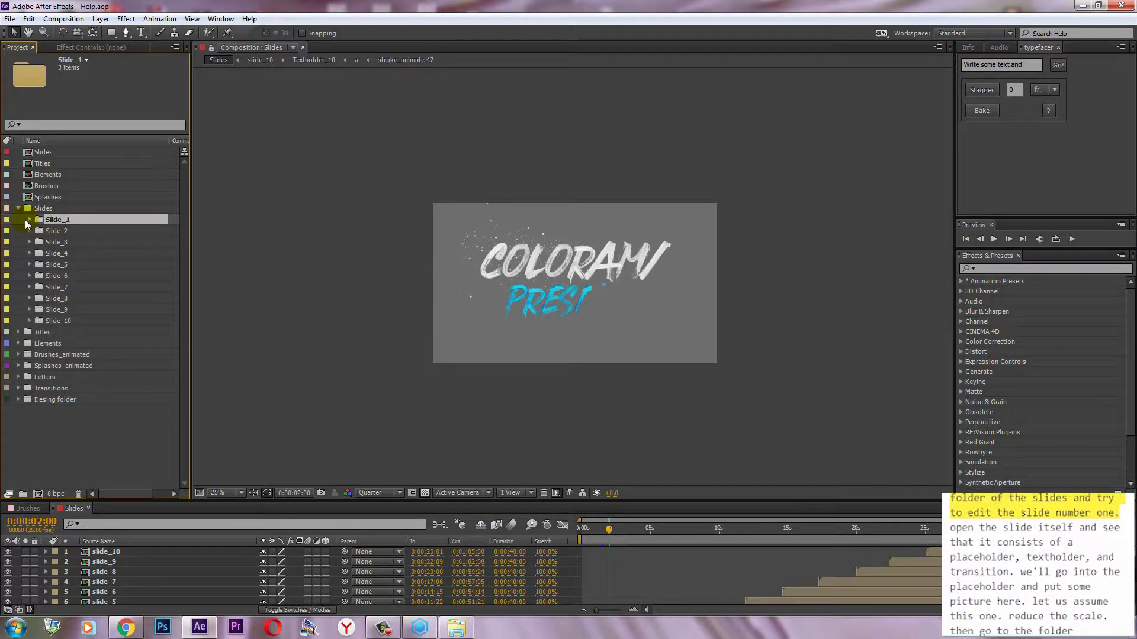
click(31, 220)
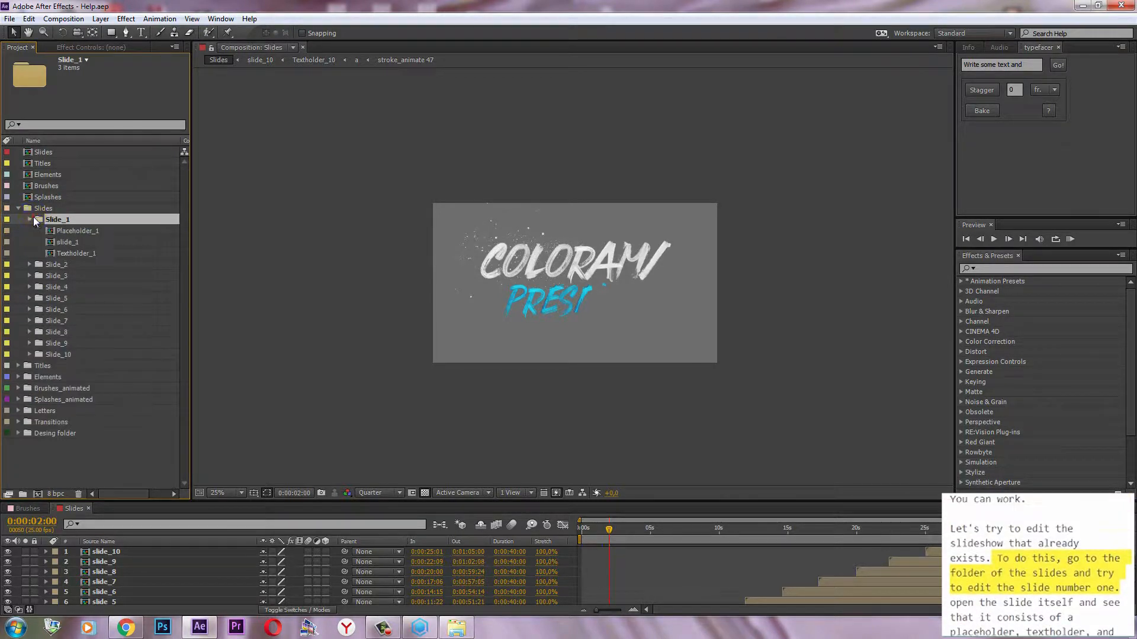
click(66, 231)
double_click(68, 242)
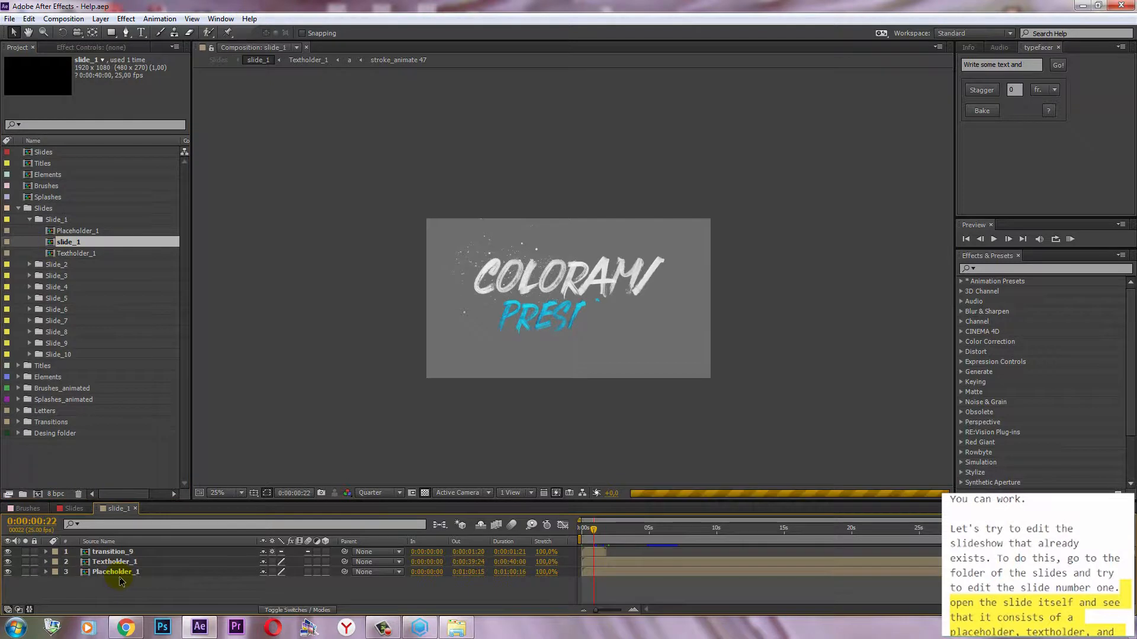
click(123, 574)
click(125, 564)
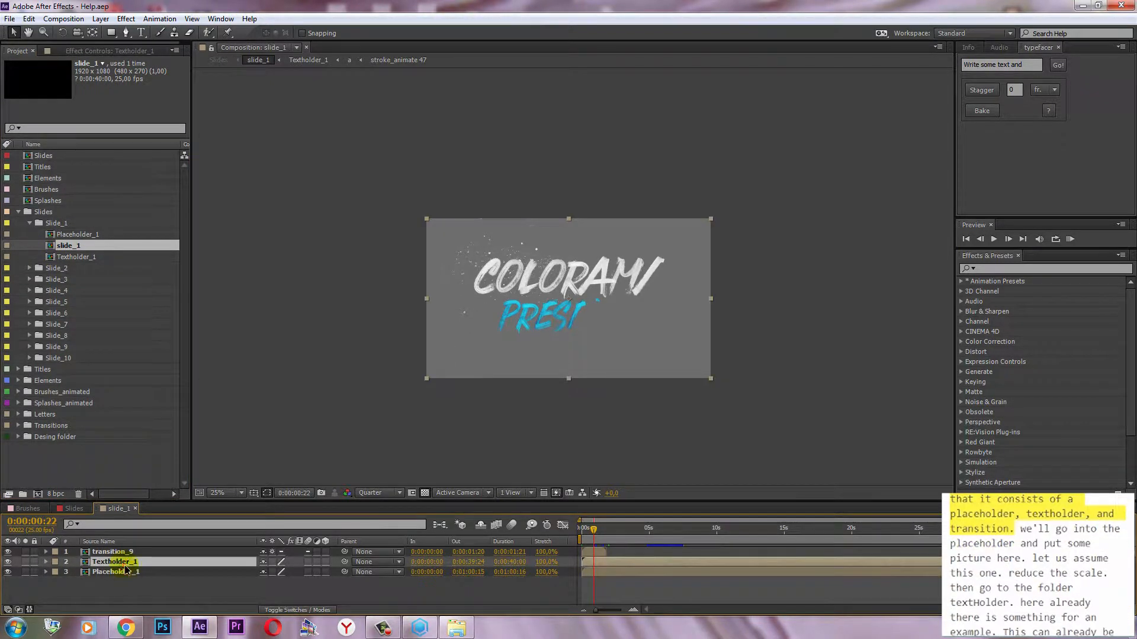
click(122, 553)
click(165, 596)
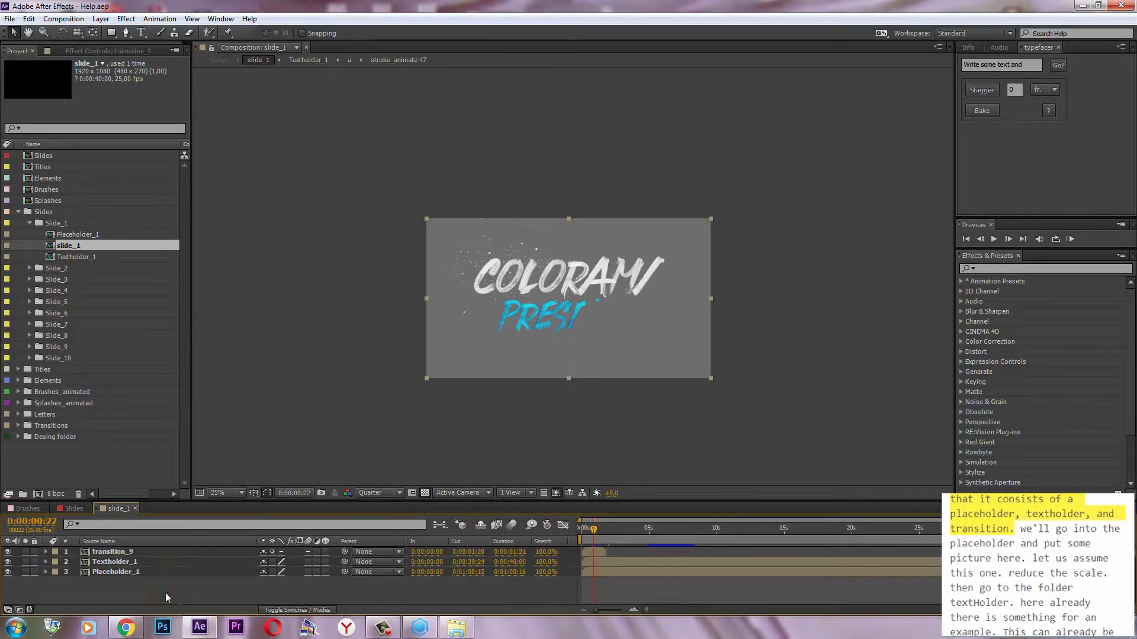
- Import obi-onyeador-337114-unsplash.jpg and place it in Placeholder_1, fitted to the composition width and shifted slightly down
key(ctrl+i)
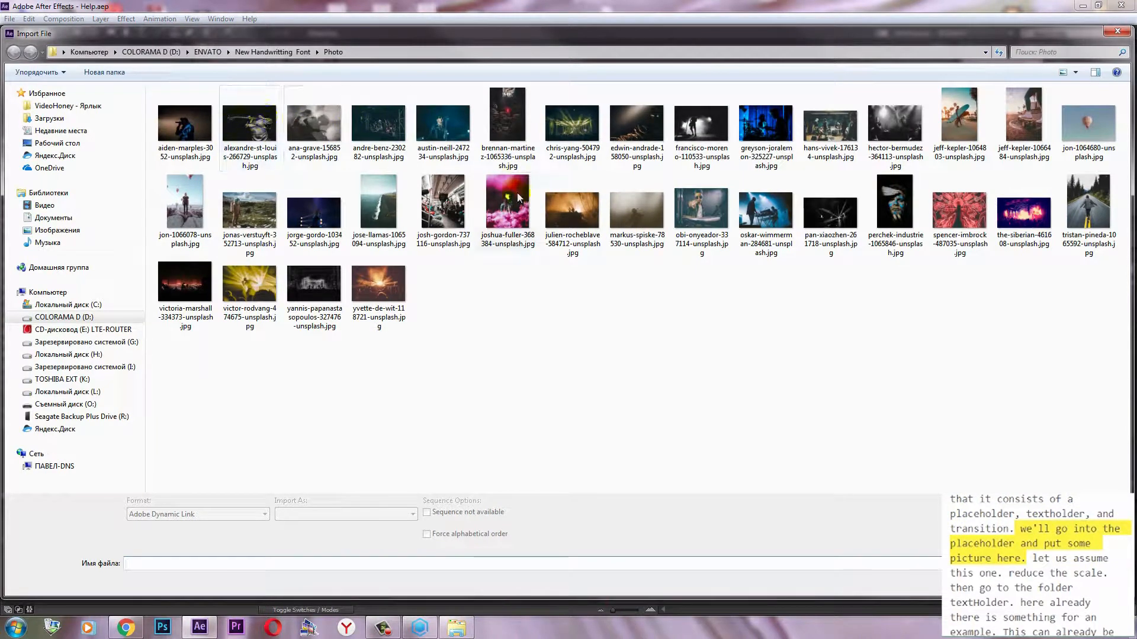
click(708, 209)
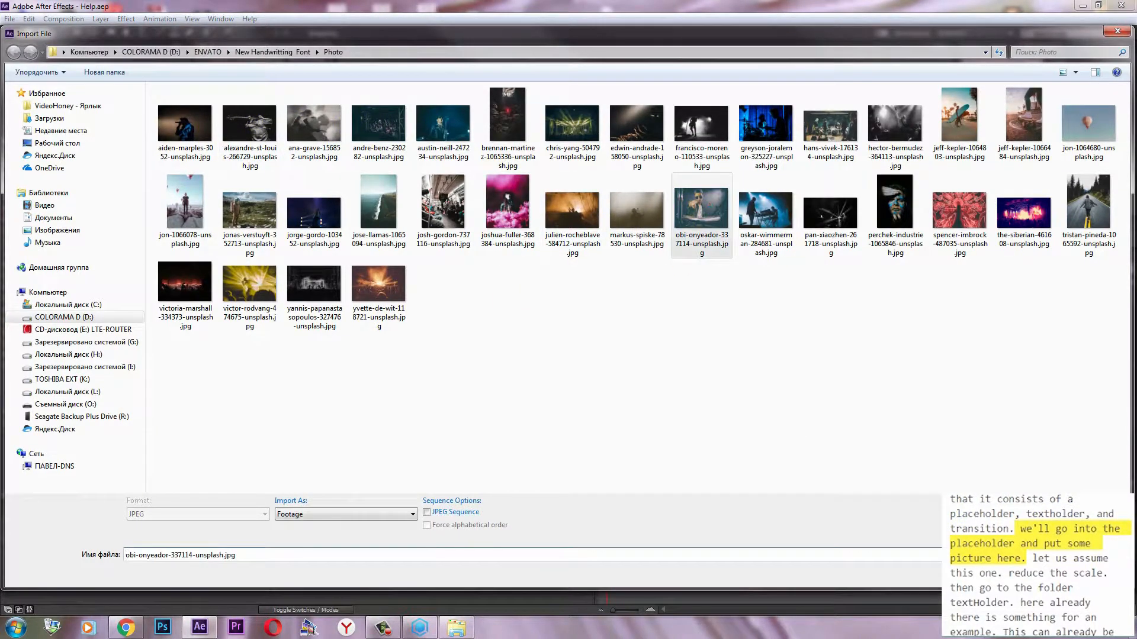
key(Return)
drag(84, 213, 146, 548)
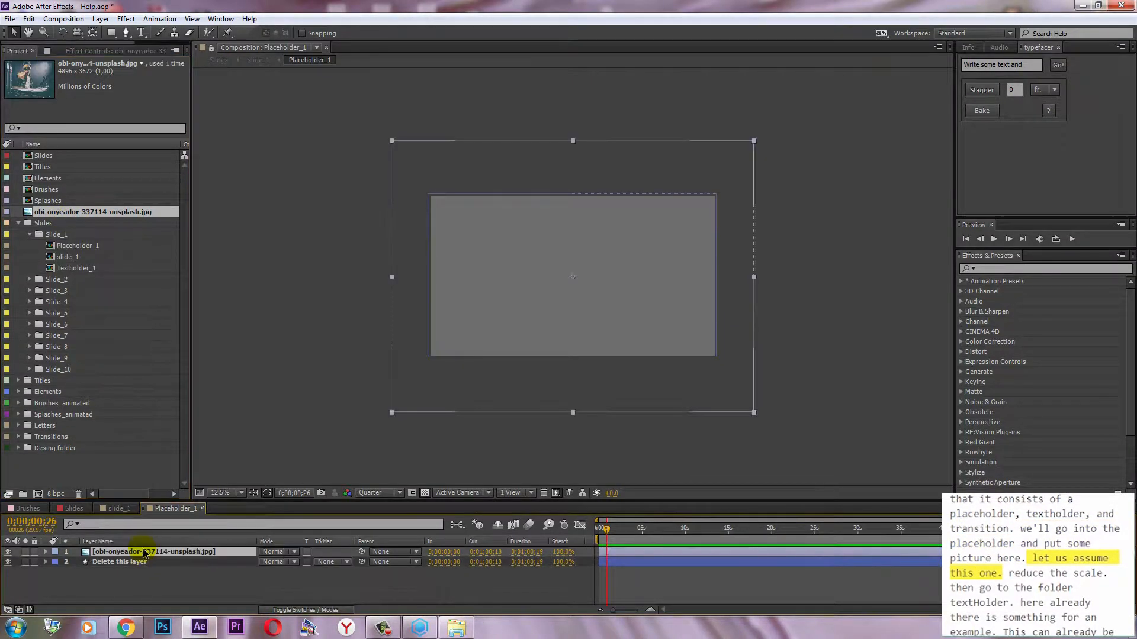
key(ctrl+alt+shift+h)
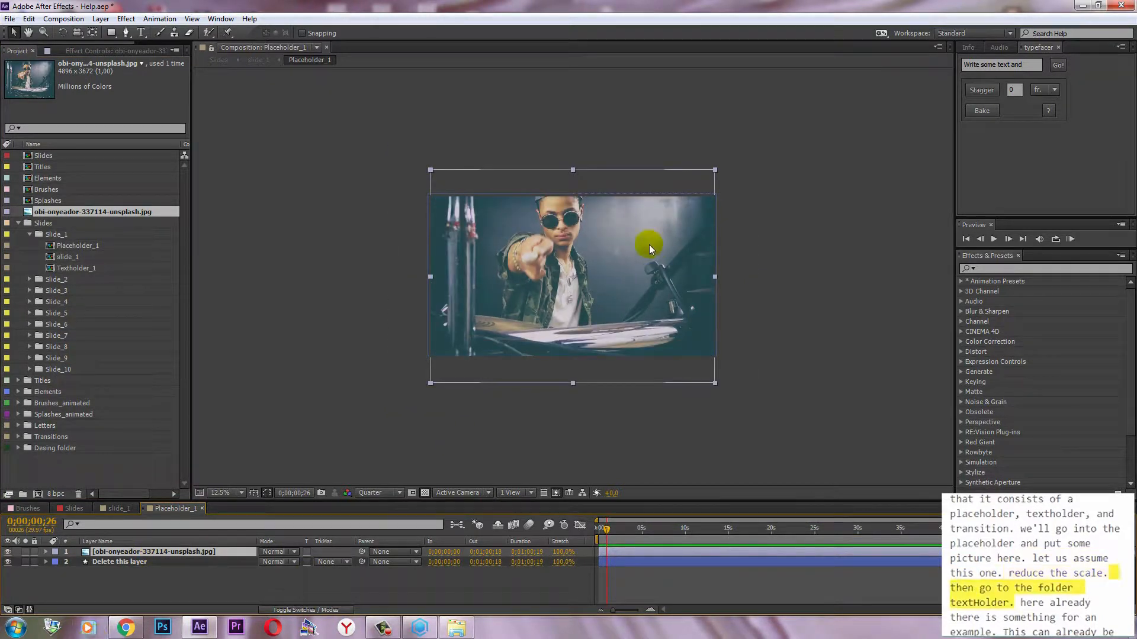
drag(607, 275, 606, 293)
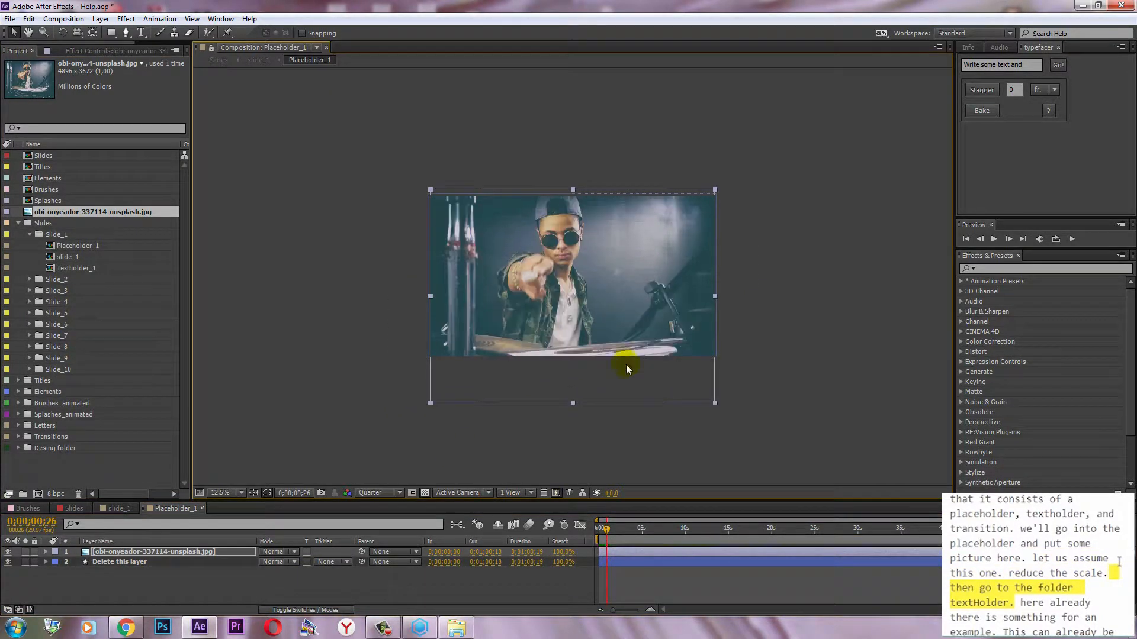
- Open the Textholder_1 composition and delete all letter layers together with both text controllers, keeping the splashes
click(48, 270)
double_click(49, 270)
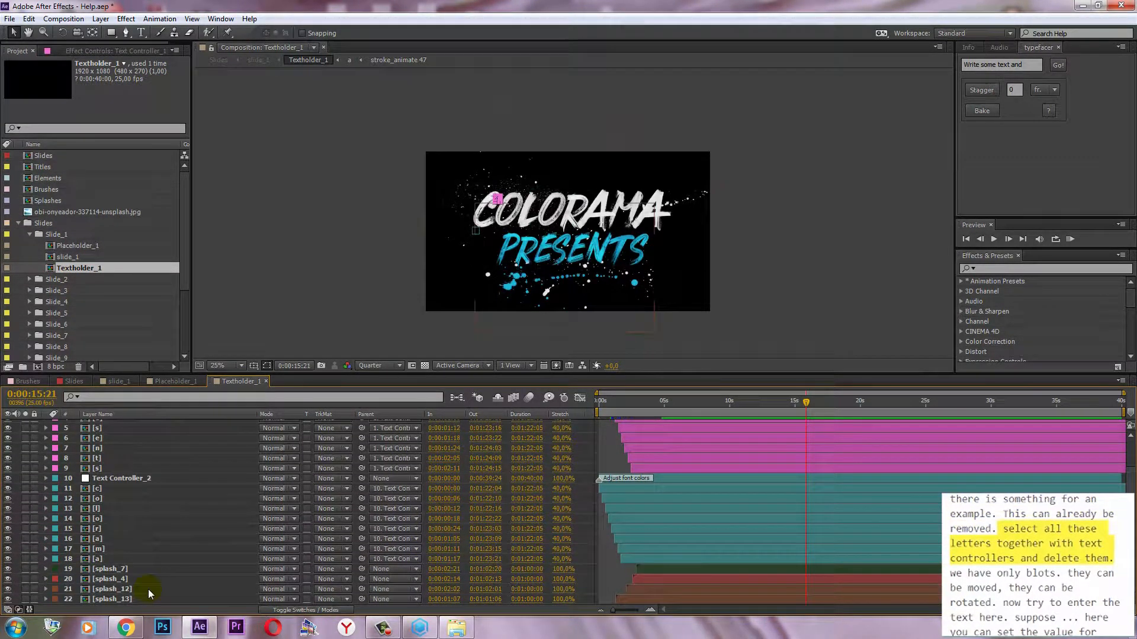
shift+click(108, 558)
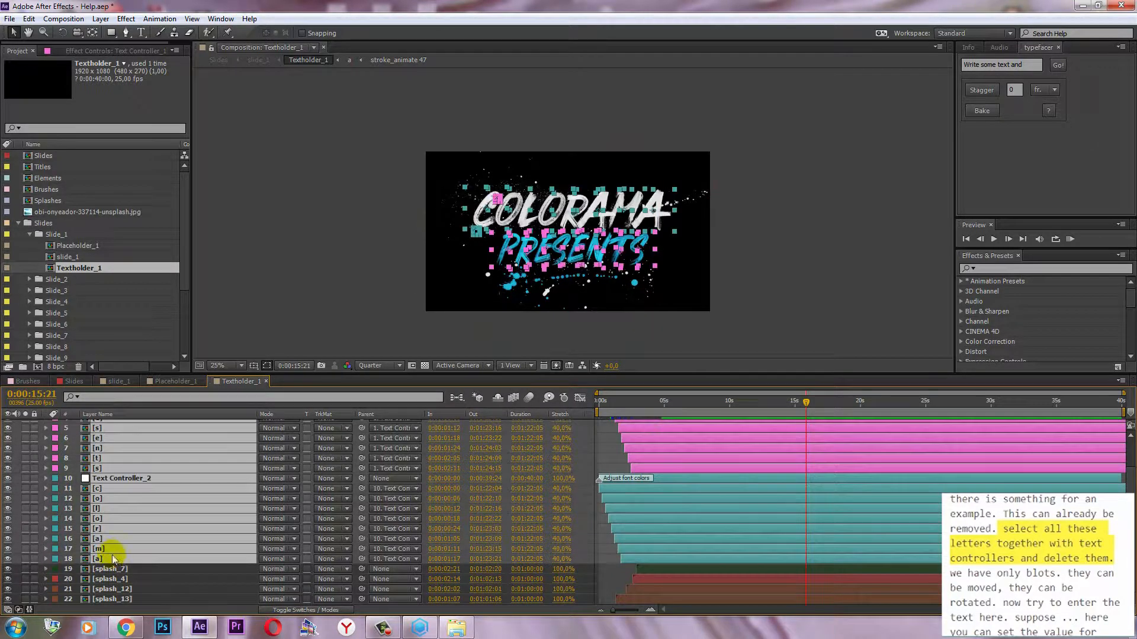
key(Delete)
- Go to 0:00:09:02 and move and rotate the splash_13 blot in the composition
drag(623, 410, 717, 410)
click(603, 183)
drag(554, 222, 597, 206)
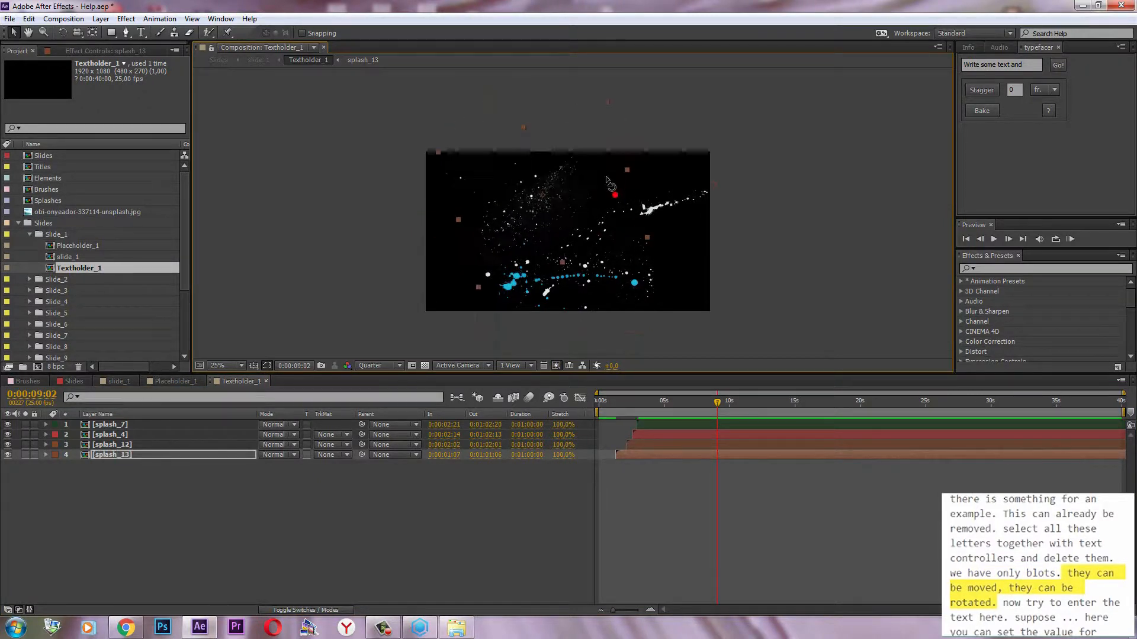
- Generate the animated text "first text" with typefacer, using a stagger of 4 frames
click(1001, 64)
text(fir)
text(st )
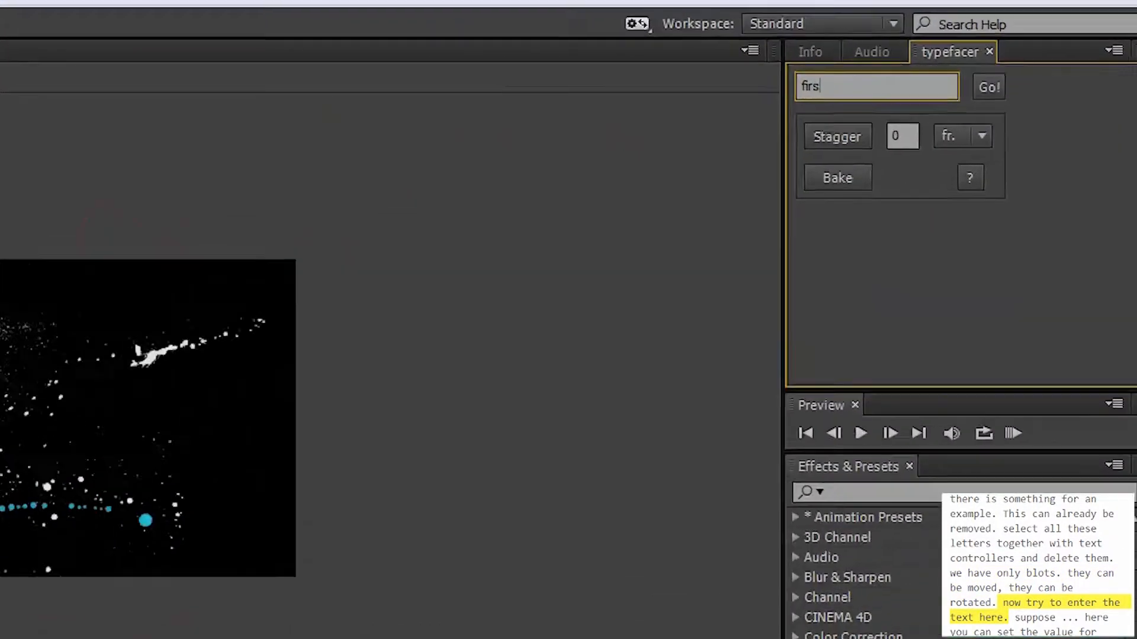
text(text)
key(Tab)
click(907, 185)
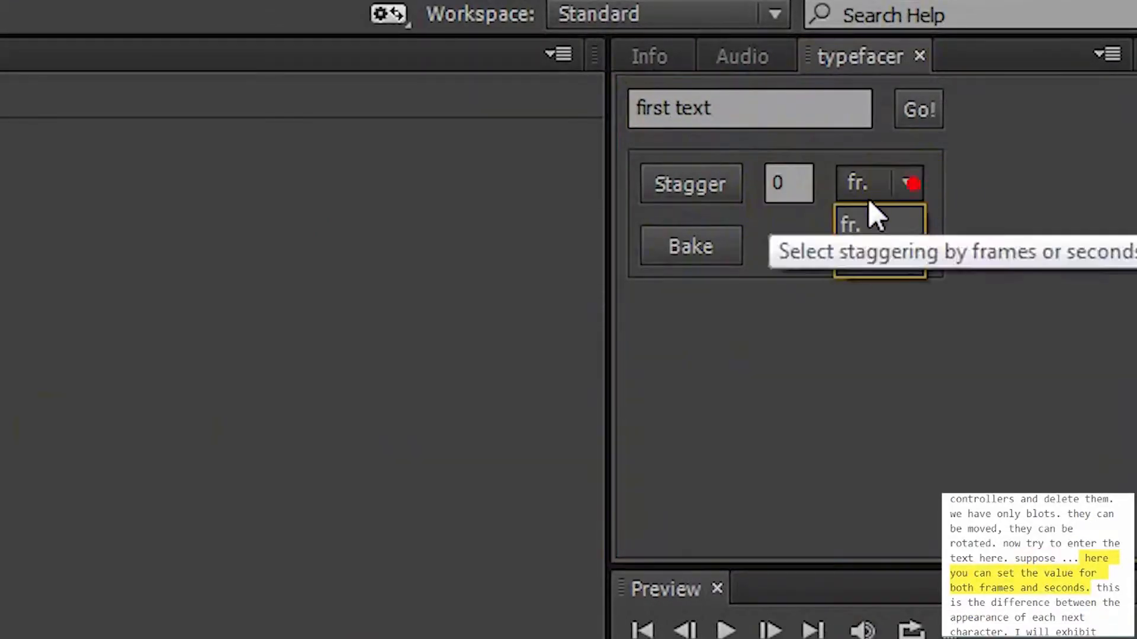
click(782, 343)
click(787, 183)
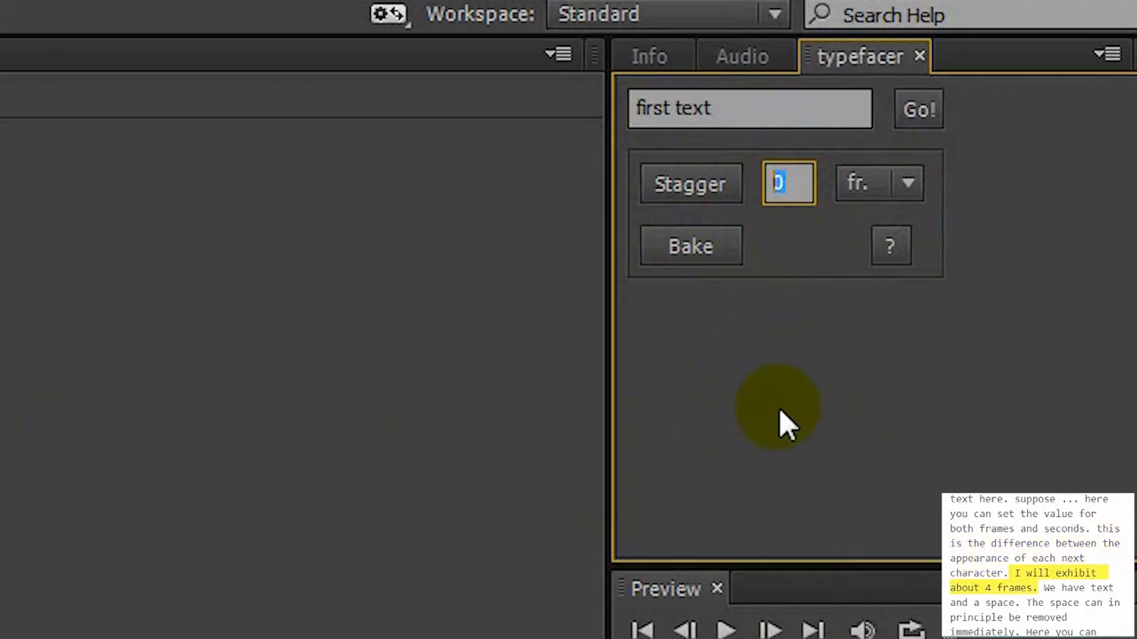
text(4)
click(918, 111)
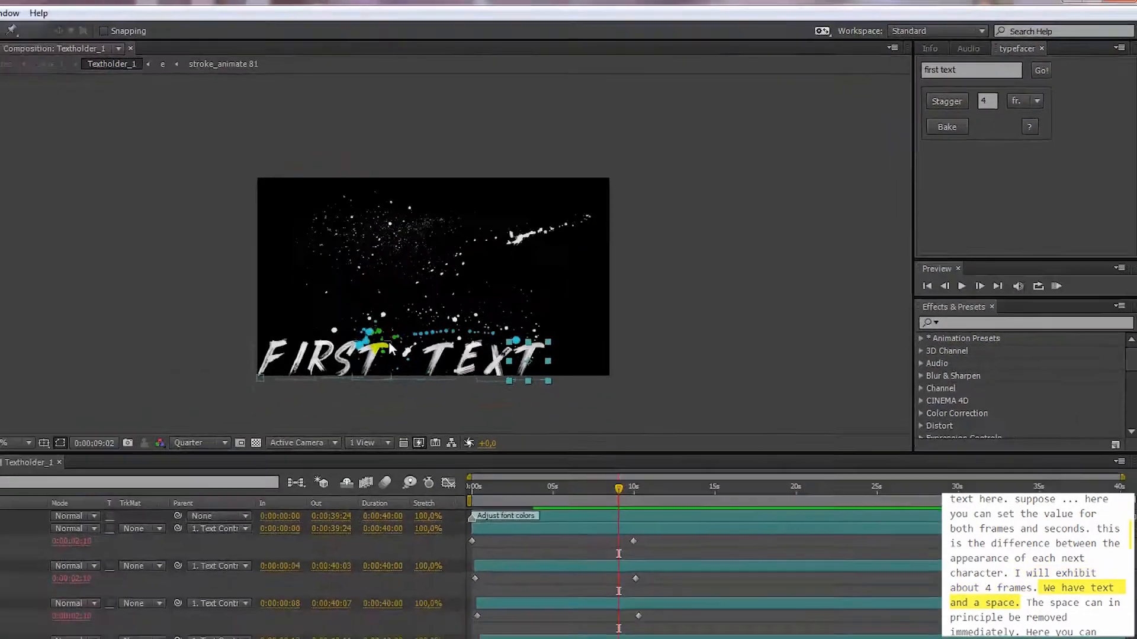
- Delete the space character layer between the words FIRST and TEXT
scroll(389, 345, up, 2)
drag(576, 313, 665, 145)
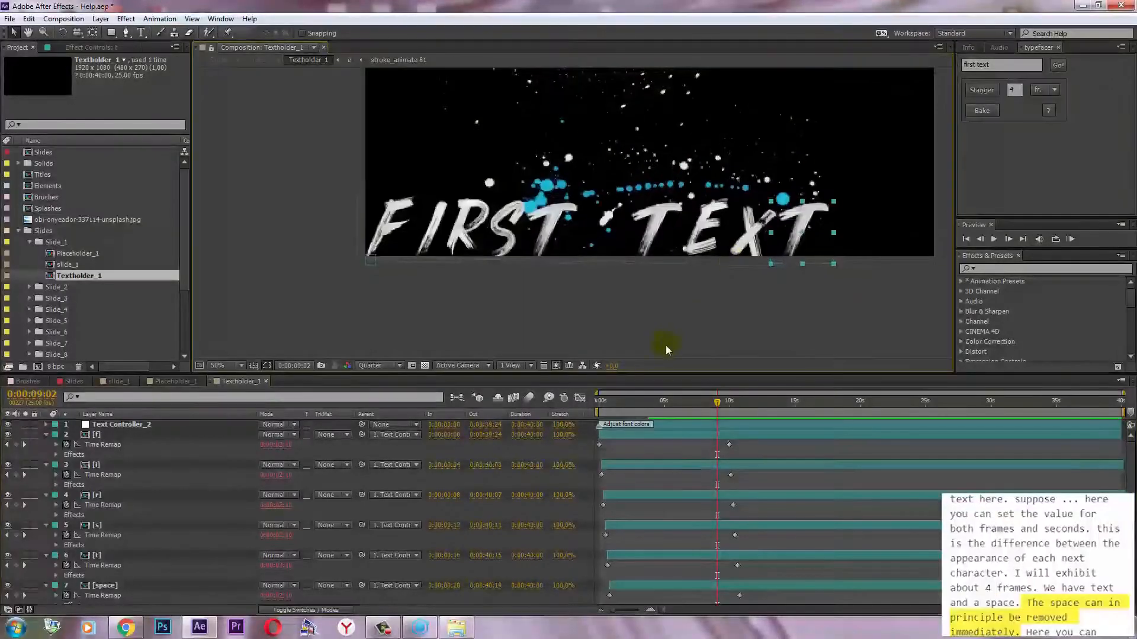
click(612, 240)
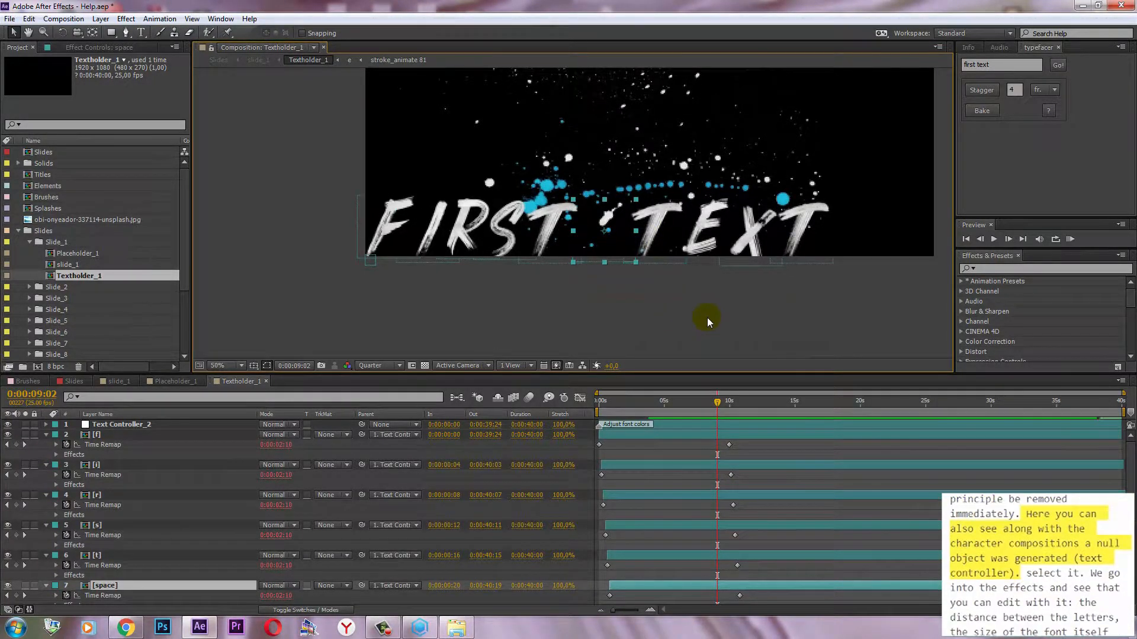
key(Delete)
- Set the text controller's tracking to 47, font size to about 18.69 and colour to red
click(106, 425)
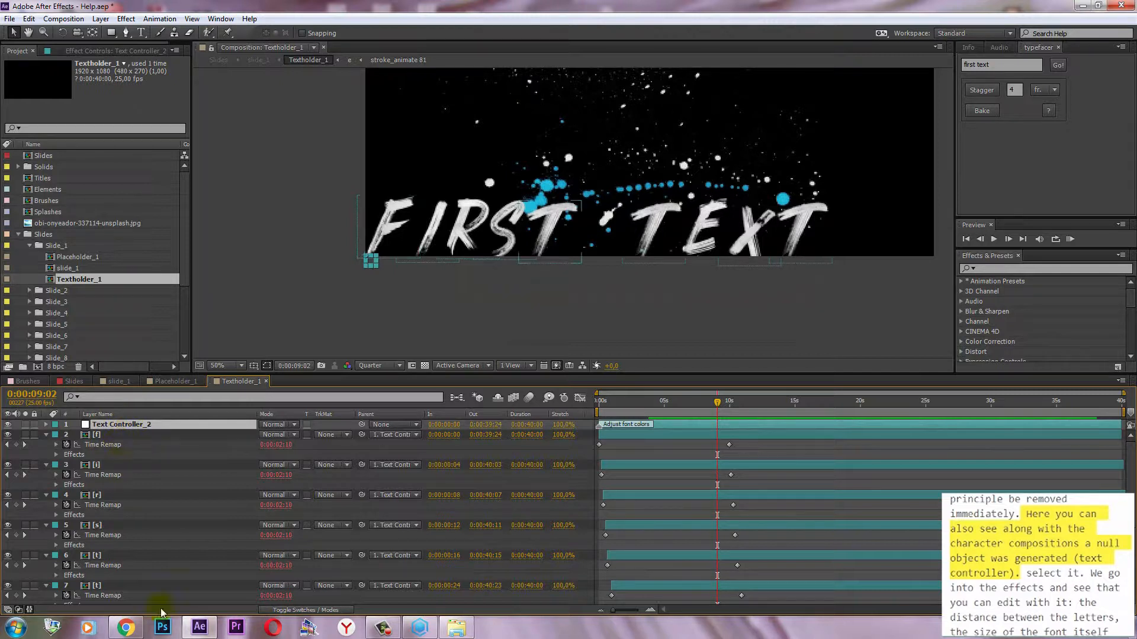
click(102, 436)
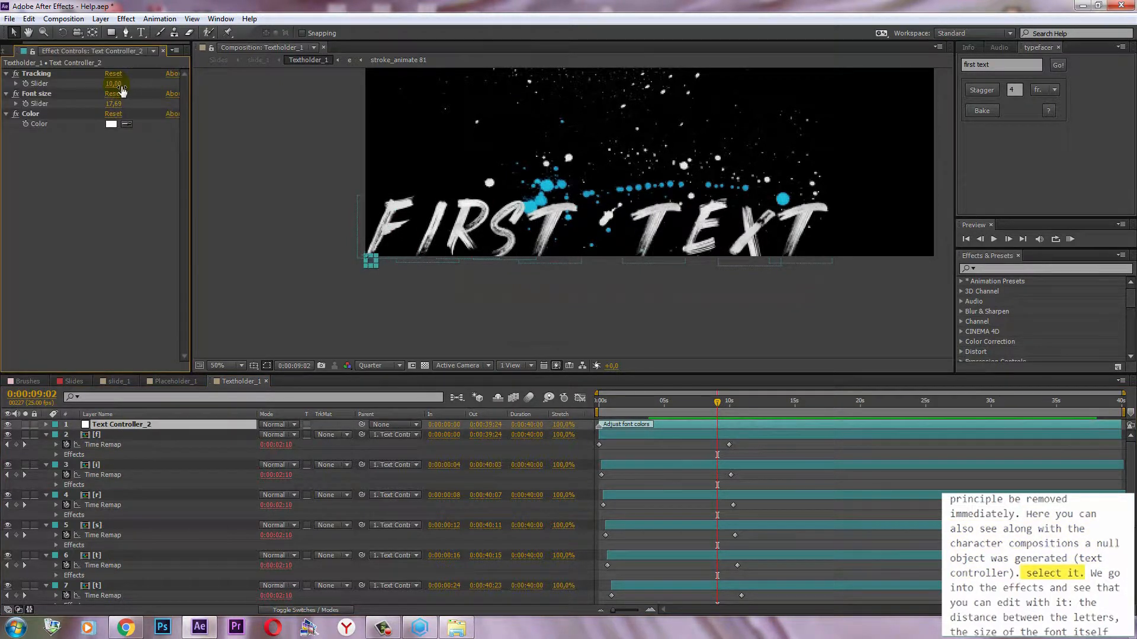
mouse_move(120, 86)
mouse_down()
mouse_move(98, 84)
mouse_move(172, 93)
mouse_move(129, 103)
mouse_up()
click(111, 124)
drag(517, 275, 655, 218)
click(702, 243)
- Adjust the spacing of individual letters in FIRST TEXT by hand
drag(878, 165, 463, 242)
click(502, 186)
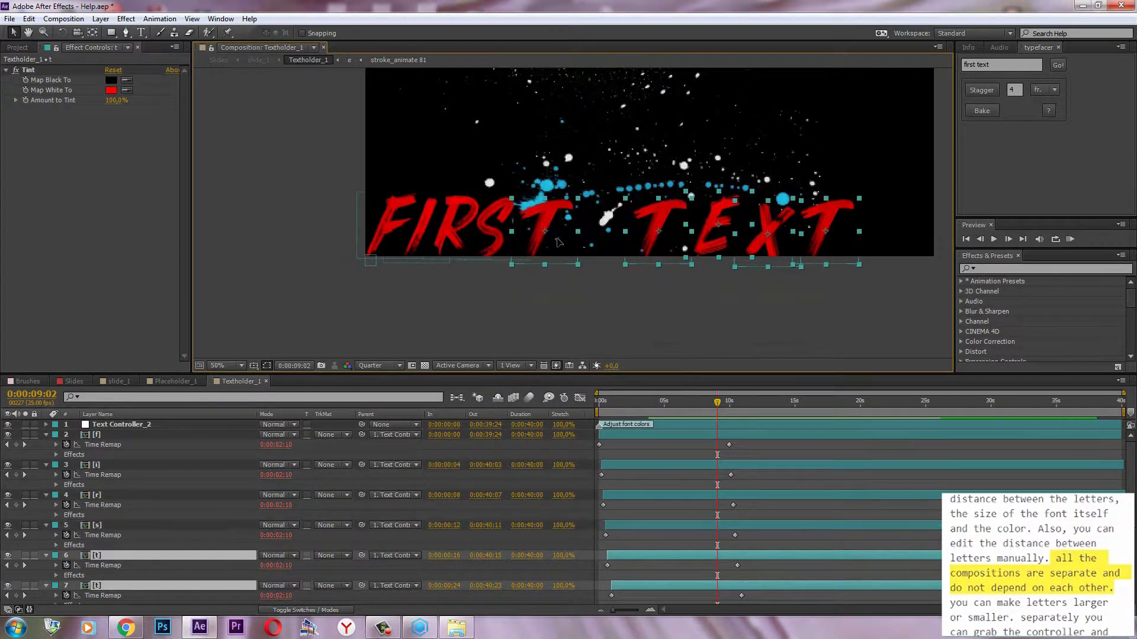
click(564, 208)
click(761, 237)
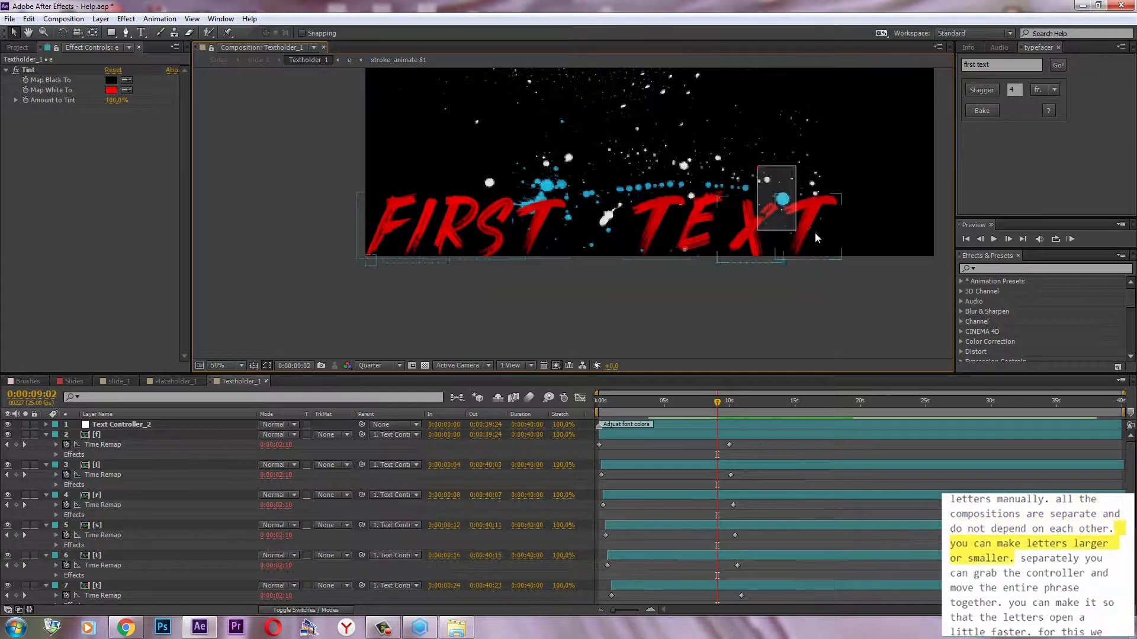
- Move the whole FIRST TEXT phrase up from the composition's lower edge using its text controller
click(371, 262)
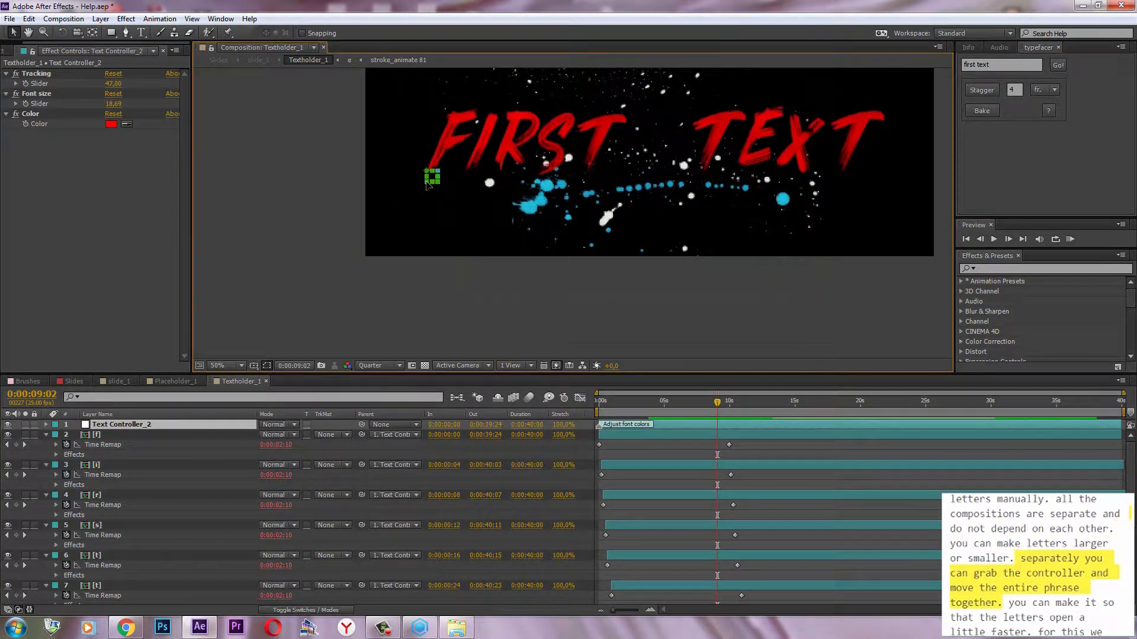
drag(604, 226, 546, 334)
drag(371, 295, 376, 224)
- At 0:00:00:22, select all letter layers without the text controller and set their time stretch factor to 50%
drag(638, 408, 610, 407)
click(110, 435)
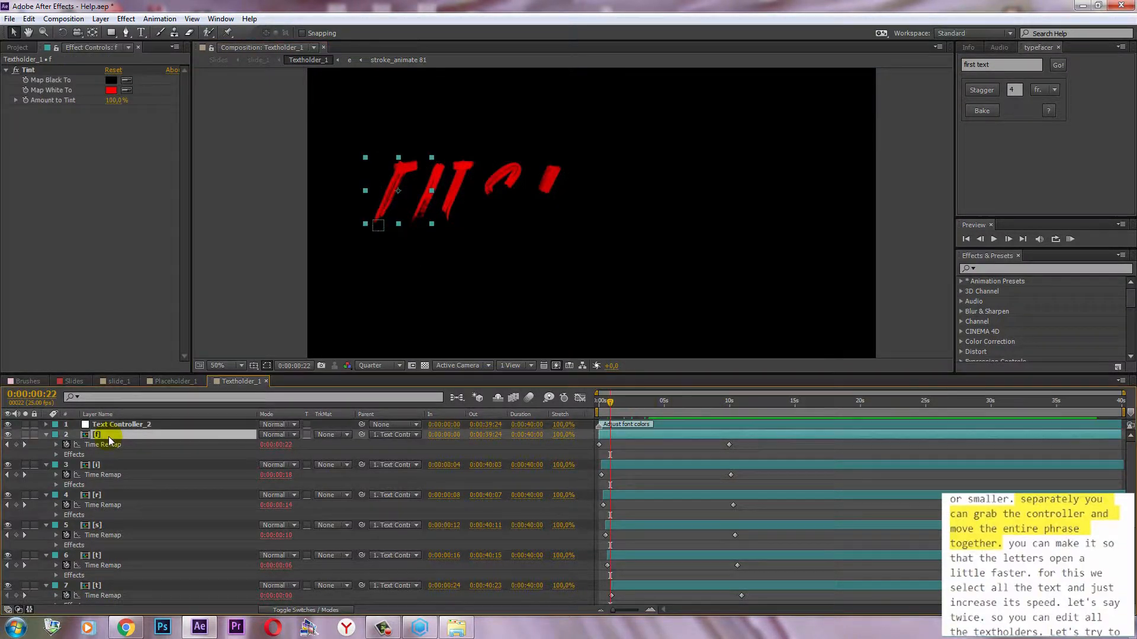
key(ctrl+a)
ctrl+click(114, 426)
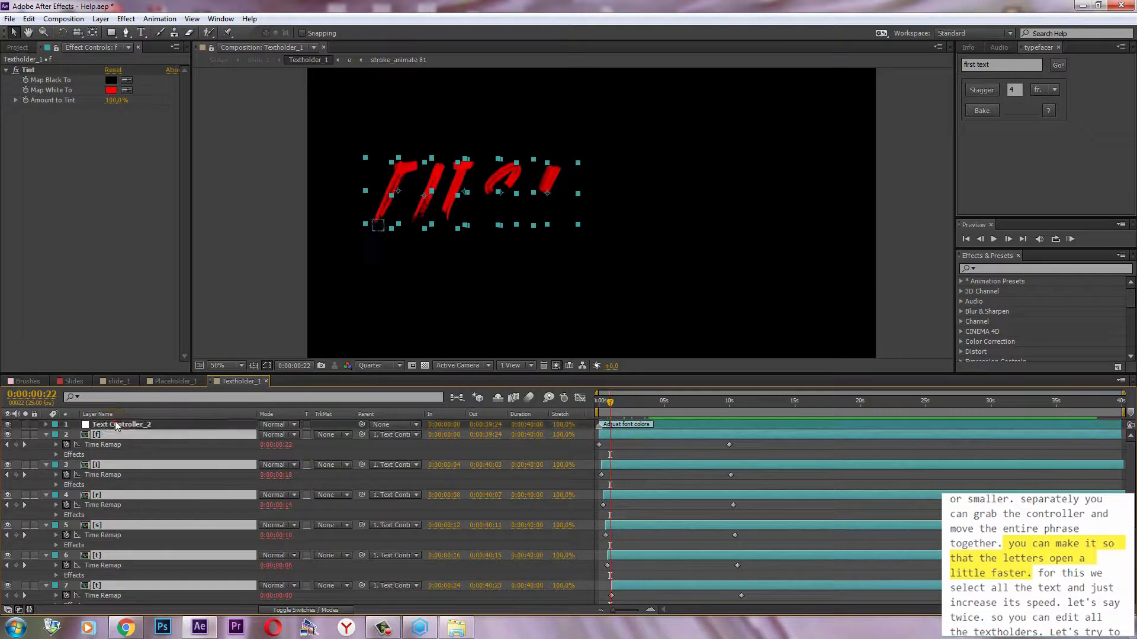
drag(567, 440, 533, 445)
click(558, 434)
text(50)
click(580, 388)
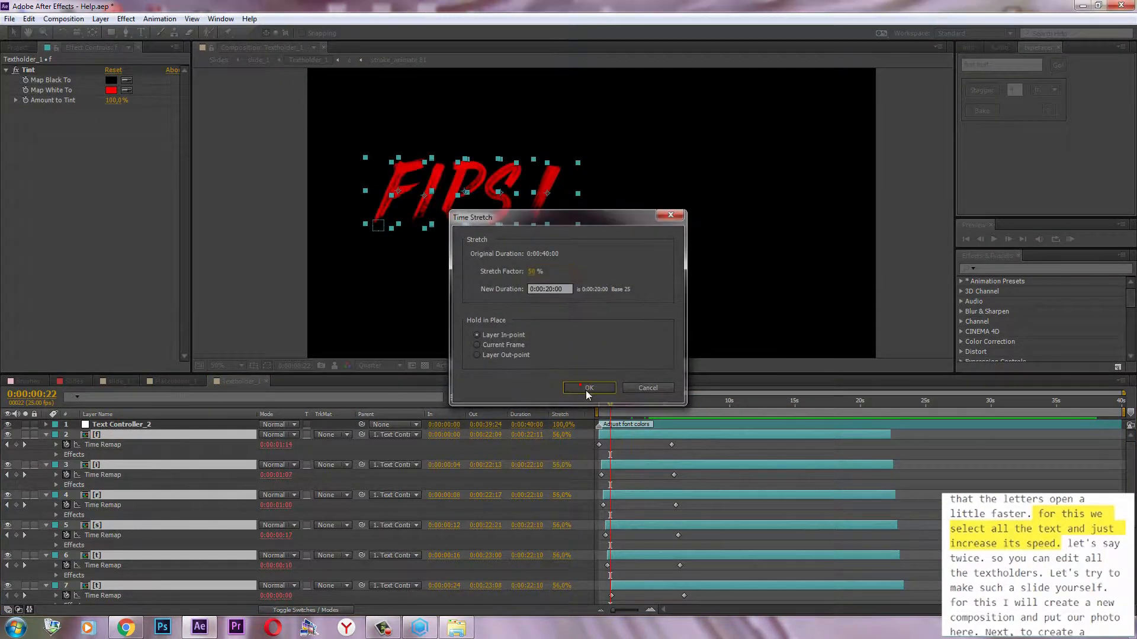
- Extend the selected letter layers to the composition's end and preview the faster text animation from 0:00:00:00
drag(887, 439, 1131, 438)
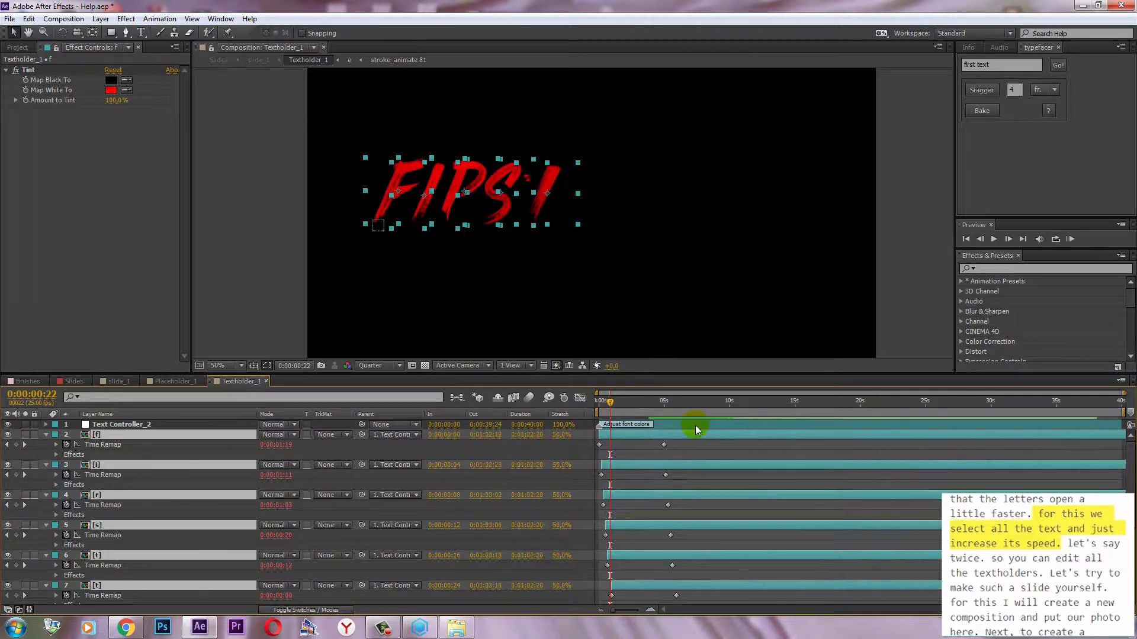
drag(608, 403, 477, 410)
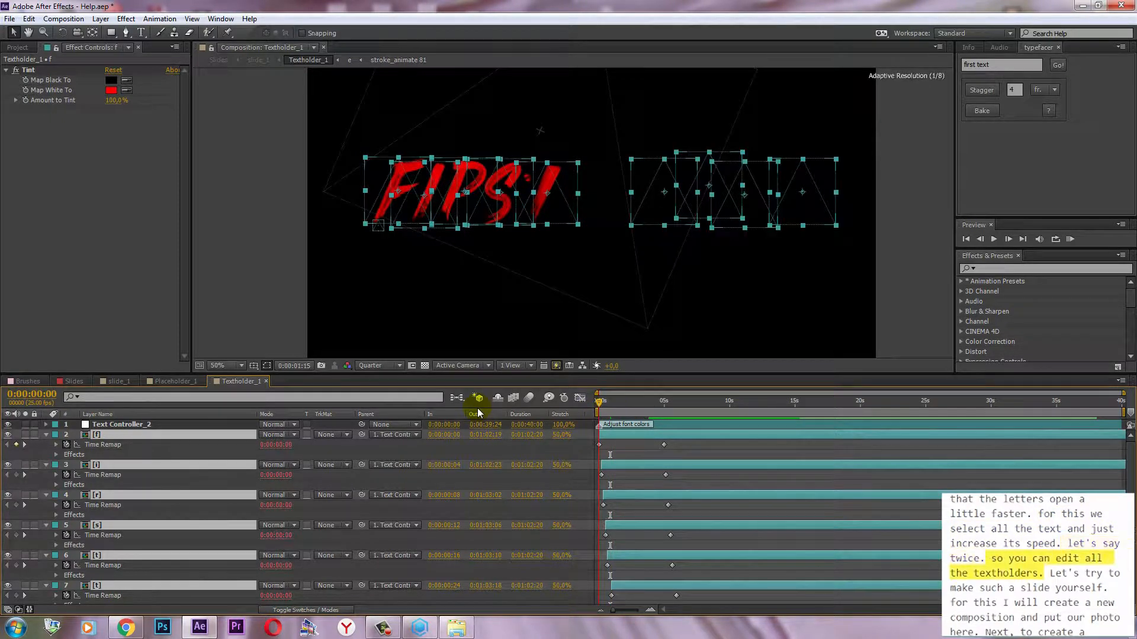
key(KP_0)
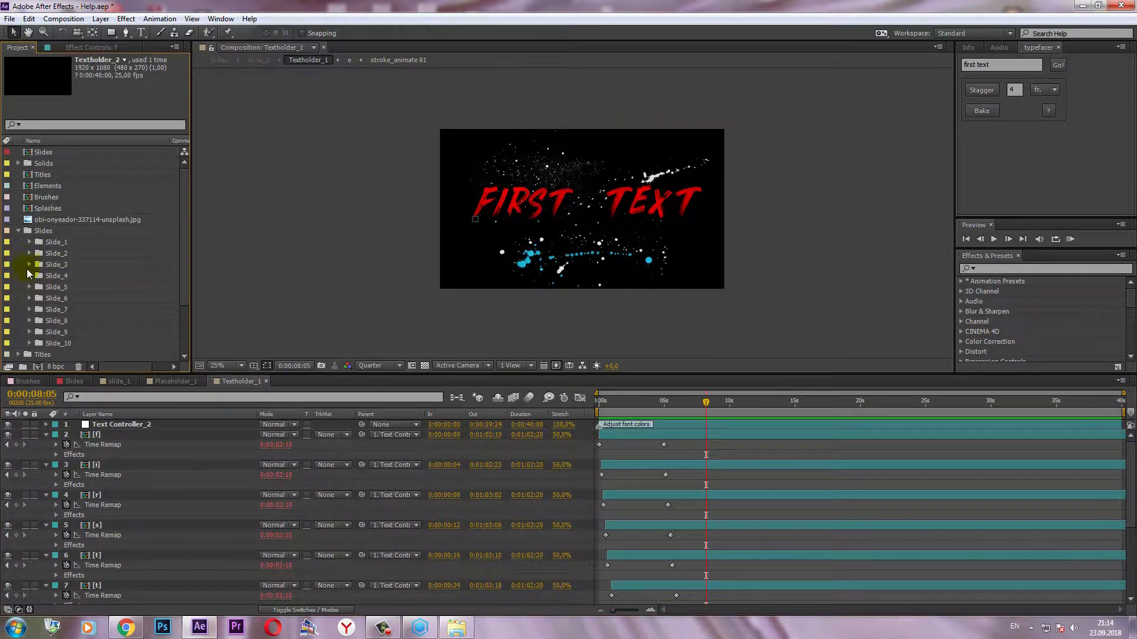
- Create an HDTV 1080 25 composition named "new slides" and place obi-onyeador-337114-unsplash.jpg in it, scaled to the frame width
click(107, 299)
click(28, 266)
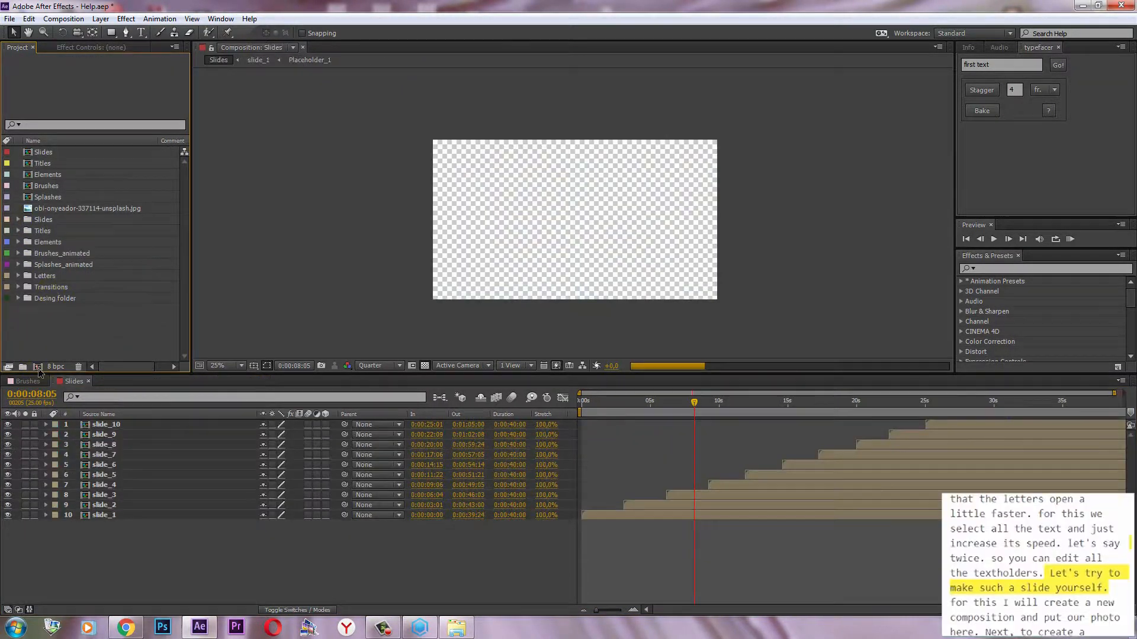
click(38, 368)
click(527, 233)
click(666, 530)
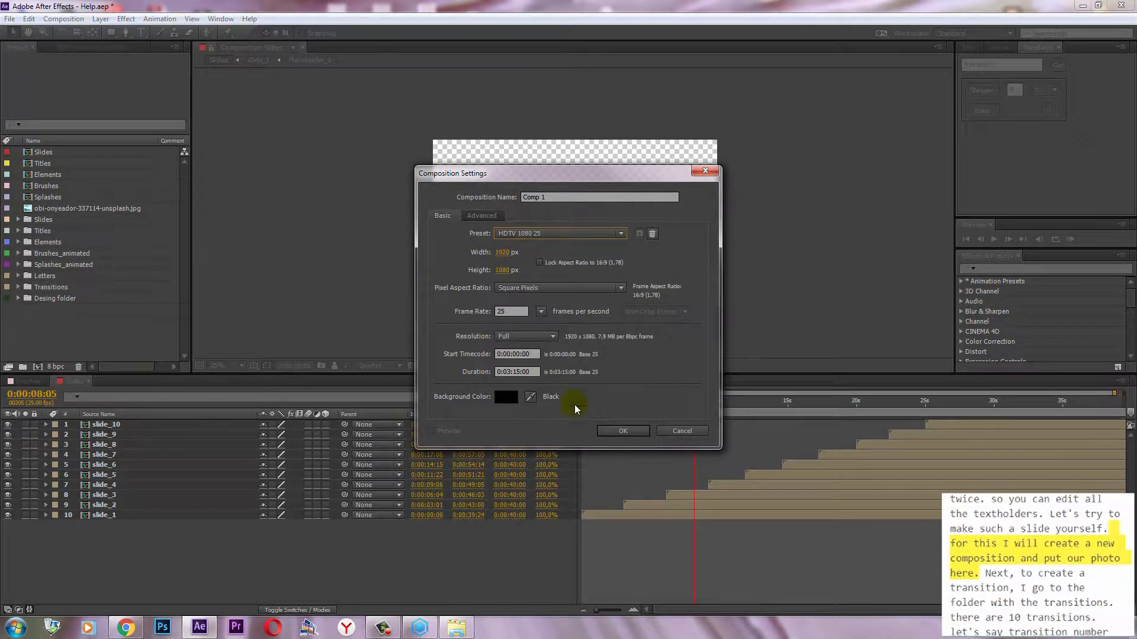
click(622, 431)
click(47, 299)
key(Return)
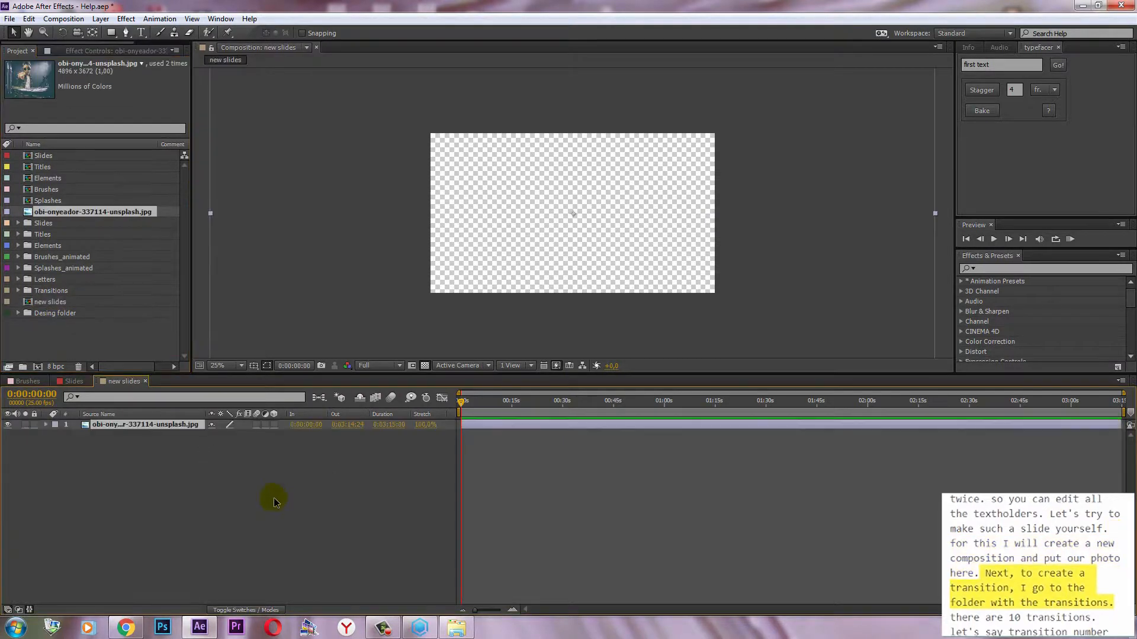
drag(273, 498, 215, 474)
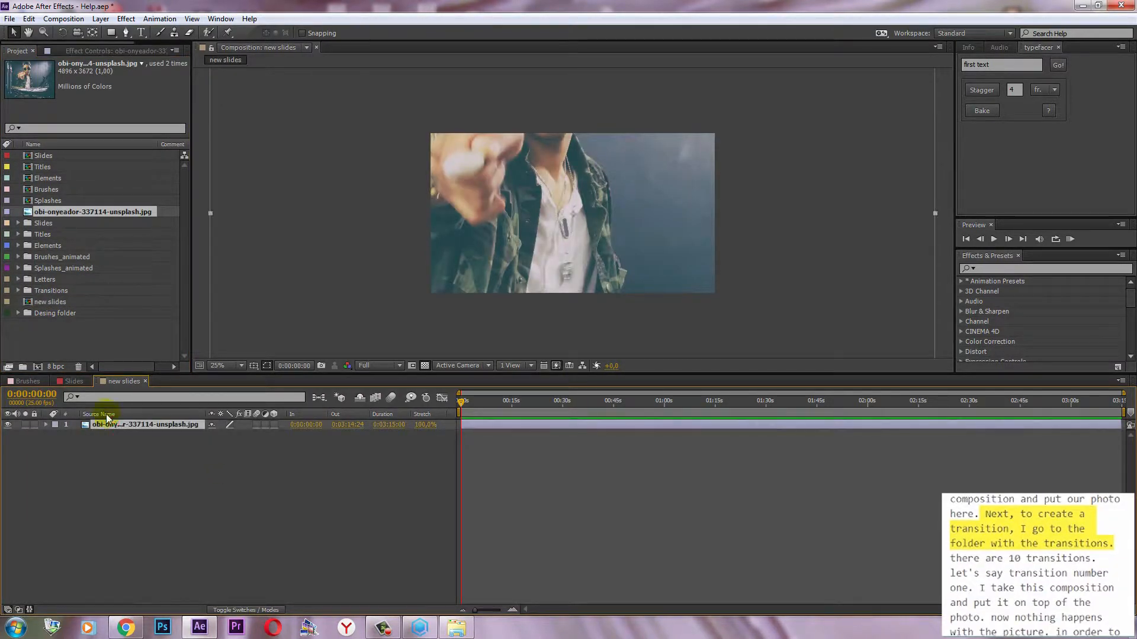
- Place transition_10 from the Transitions folder above the photo layer in the new slides composition
click(95, 291)
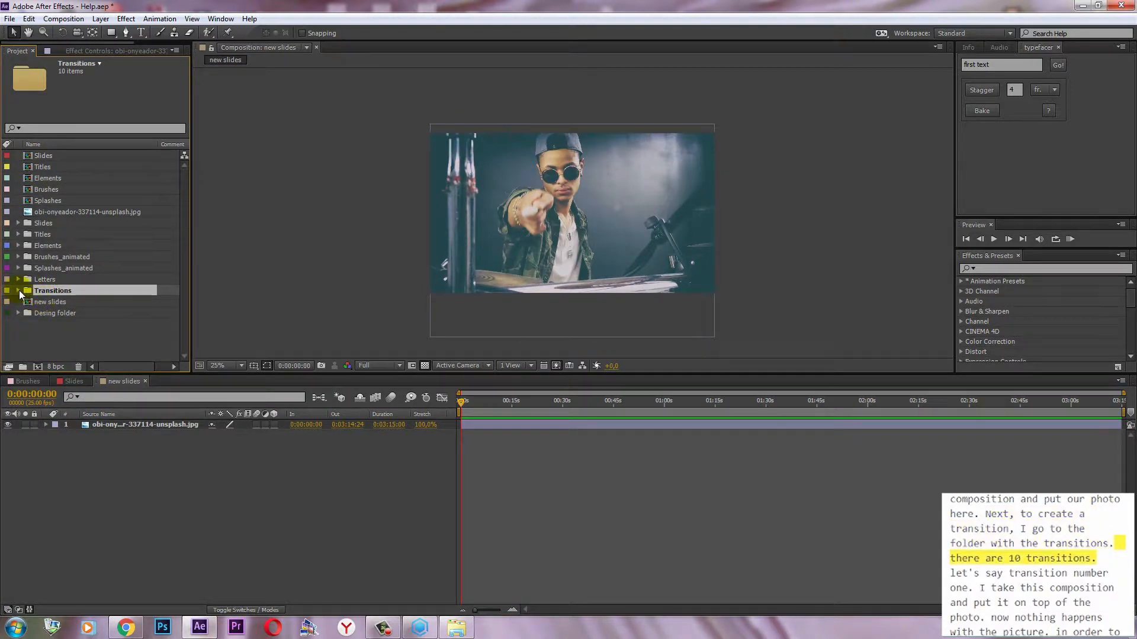
click(18, 291)
scroll(182, 225, down, 2)
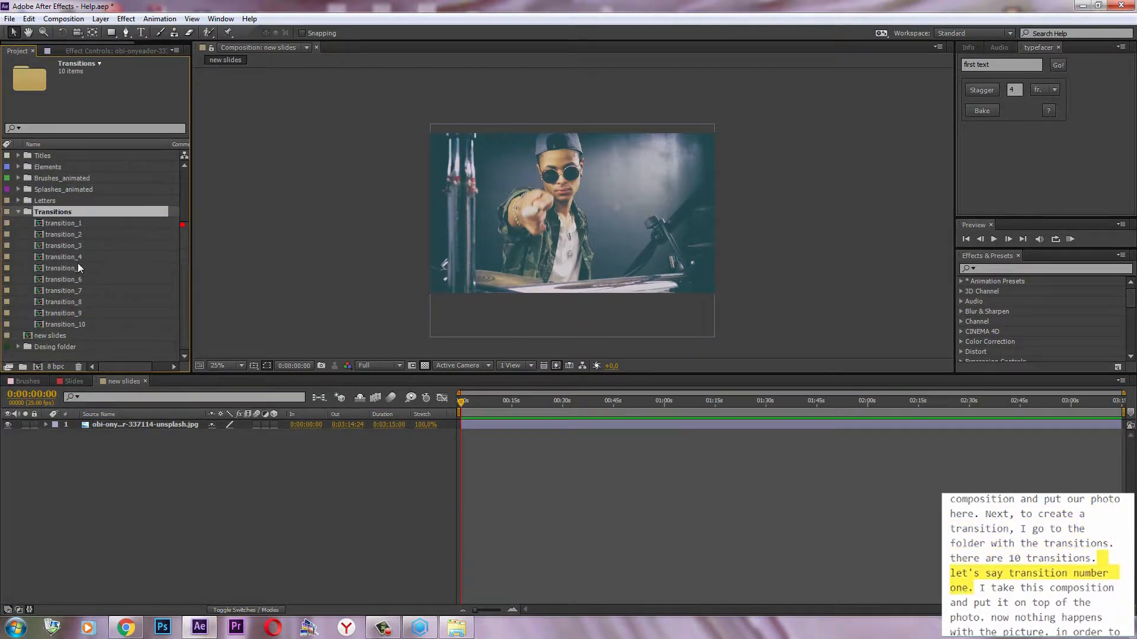
drag(71, 324, 101, 379)
drag(116, 417, 116, 418)
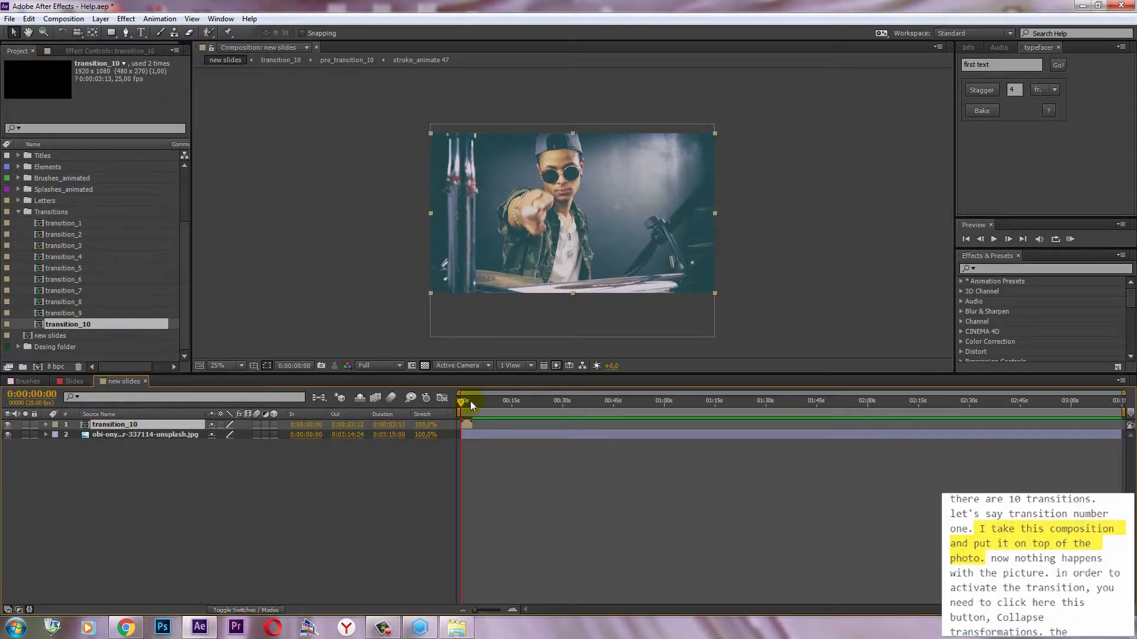
- Enable Collapse Transformations on the transition_10 layer so that it masks the photo
key(=)
key(=)
key(=)
key(=)
key(=)
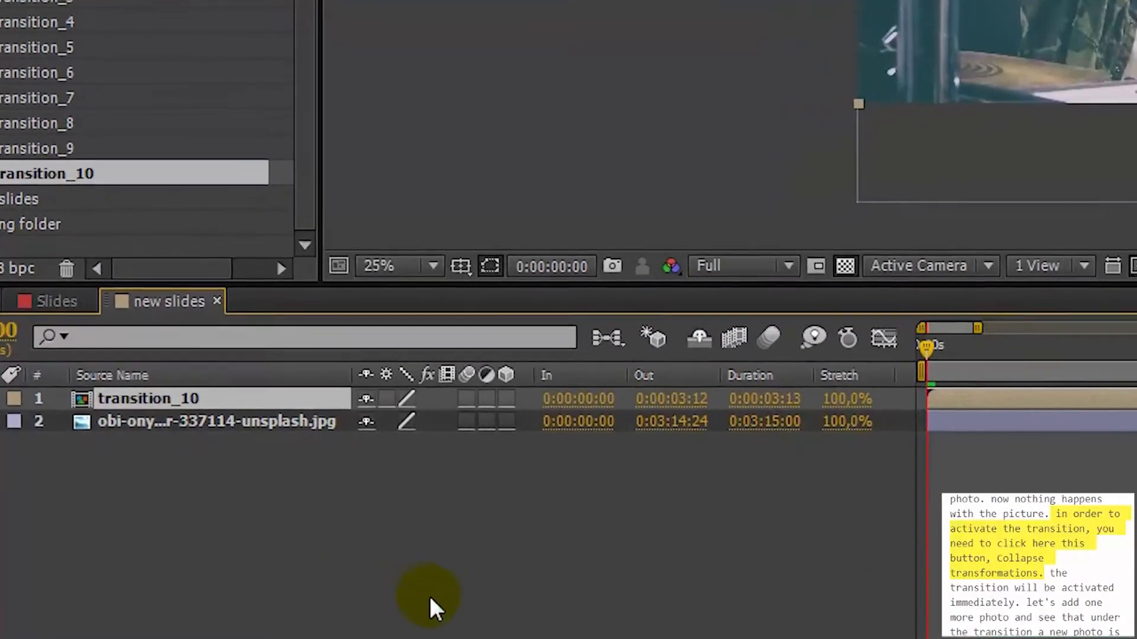
click(423, 538)
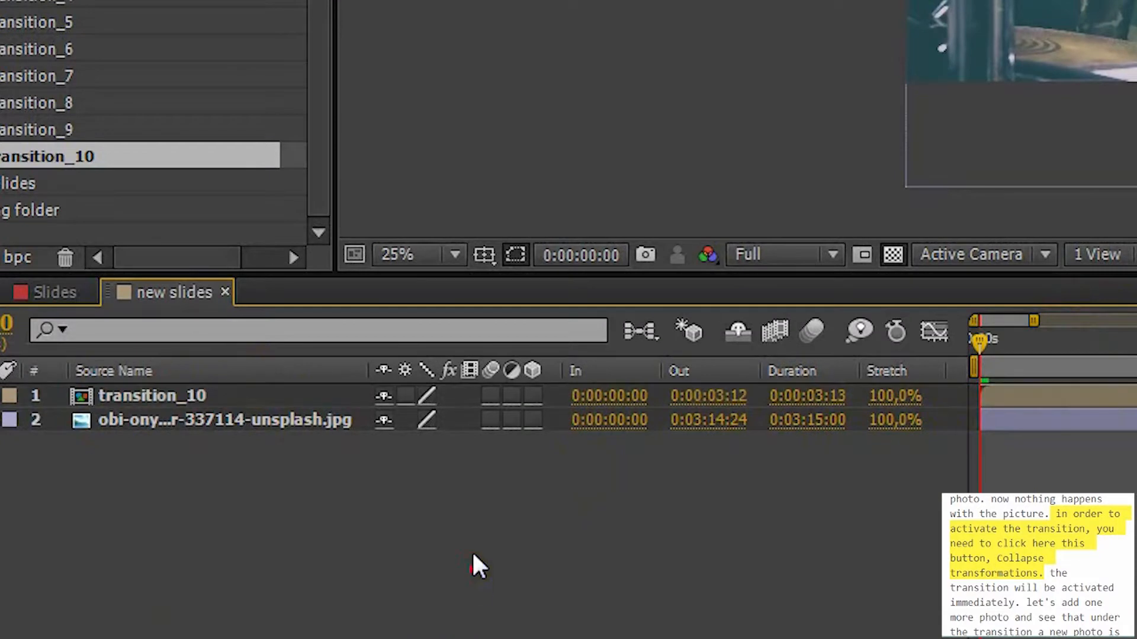
click(406, 397)
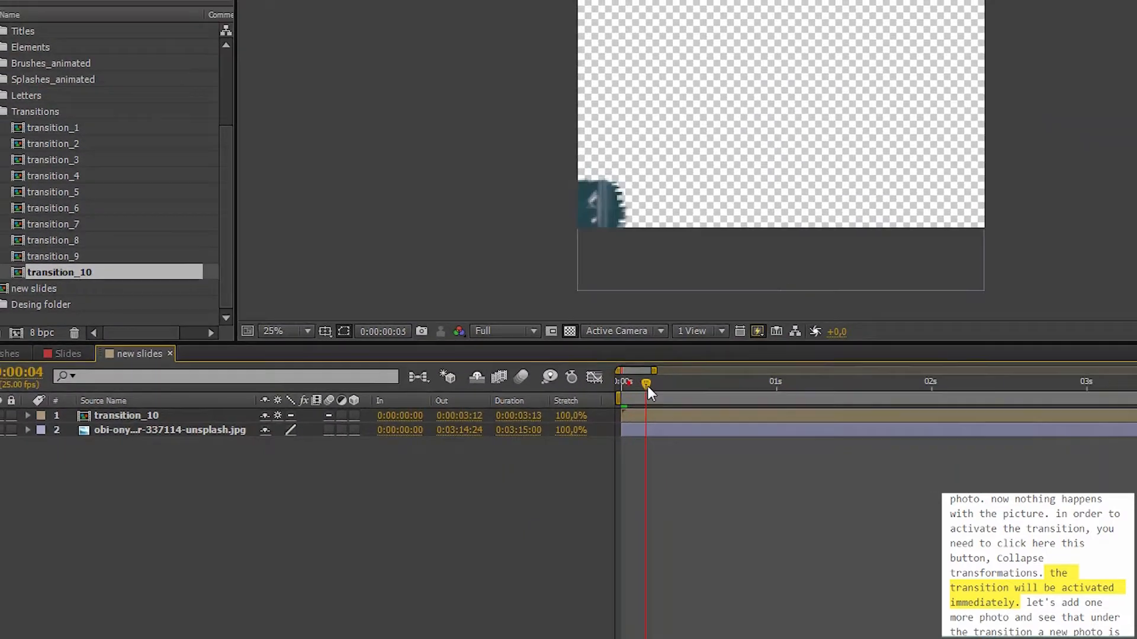
- Add alexandre-st-louis-266729-unsplash.jpg as the lowest layer of new slides and check it under the transition
drag(782, 377, 1136, 377)
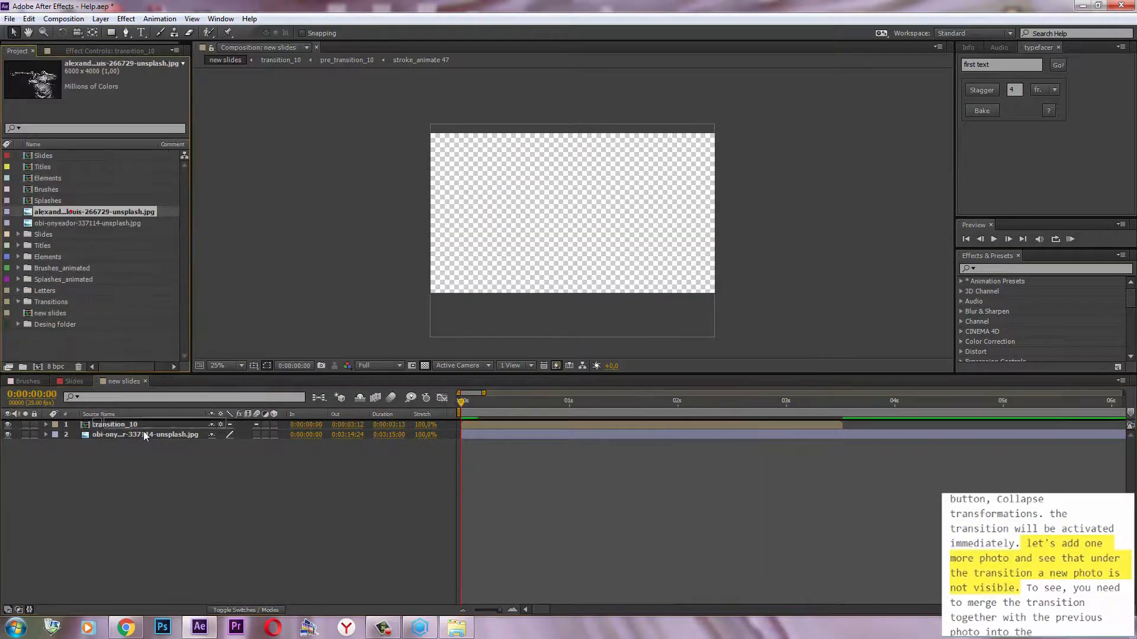
drag(93, 212, 148, 450)
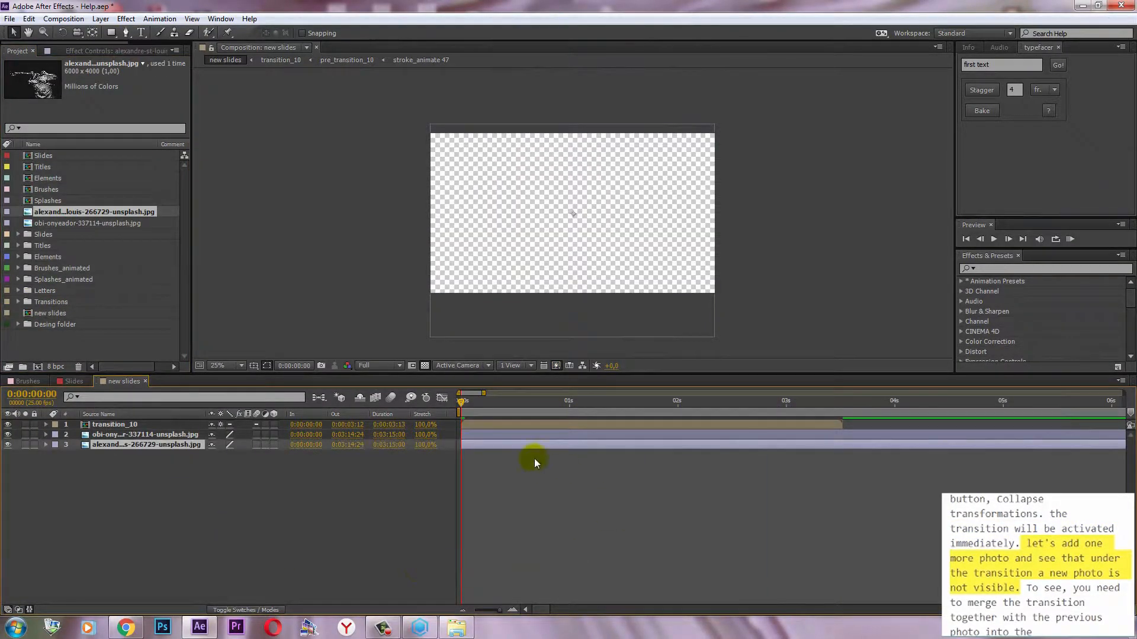
drag(470, 405, 500, 419)
- Pre-compose transition_10 together with the first photo layer into a composition named "new slide_1"
click(119, 424)
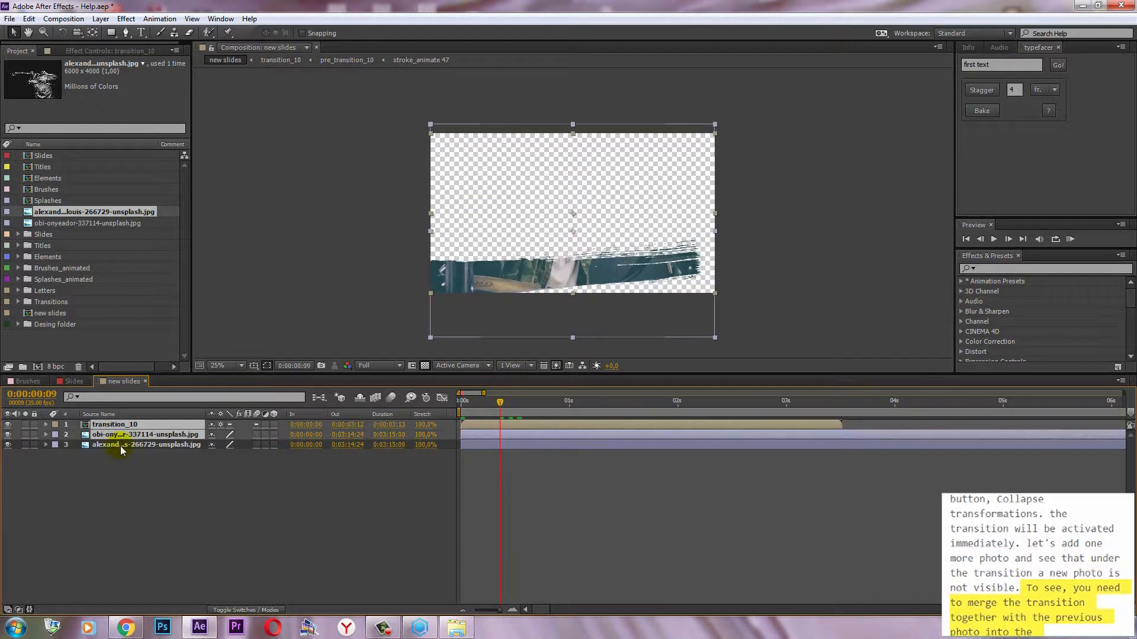
right_click(128, 438)
click(213, 585)
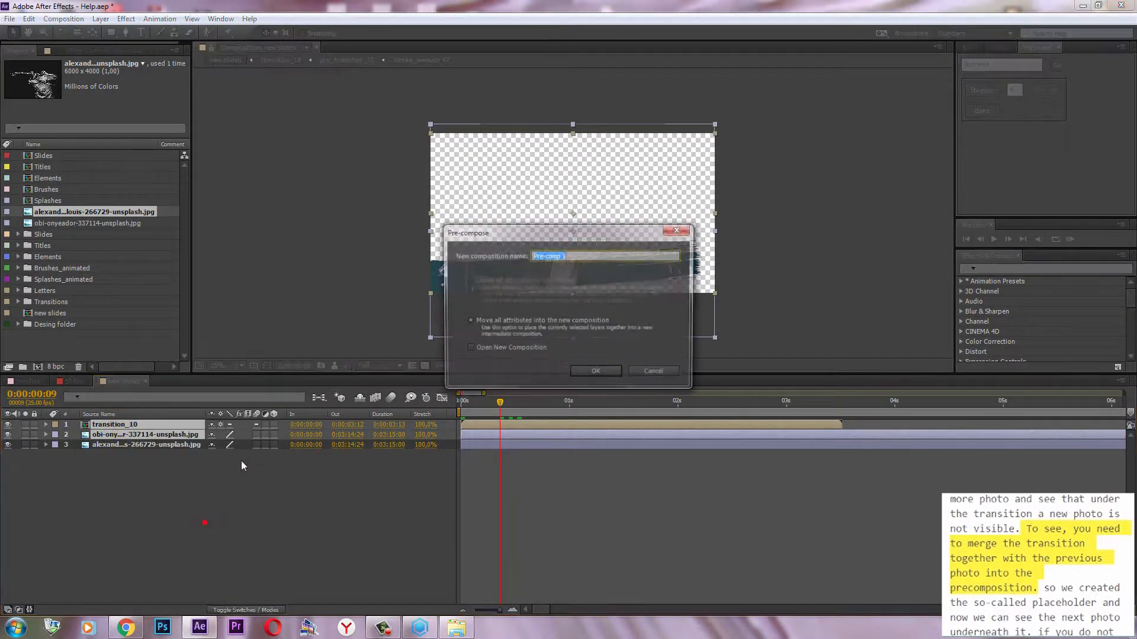
text(new slide_1)
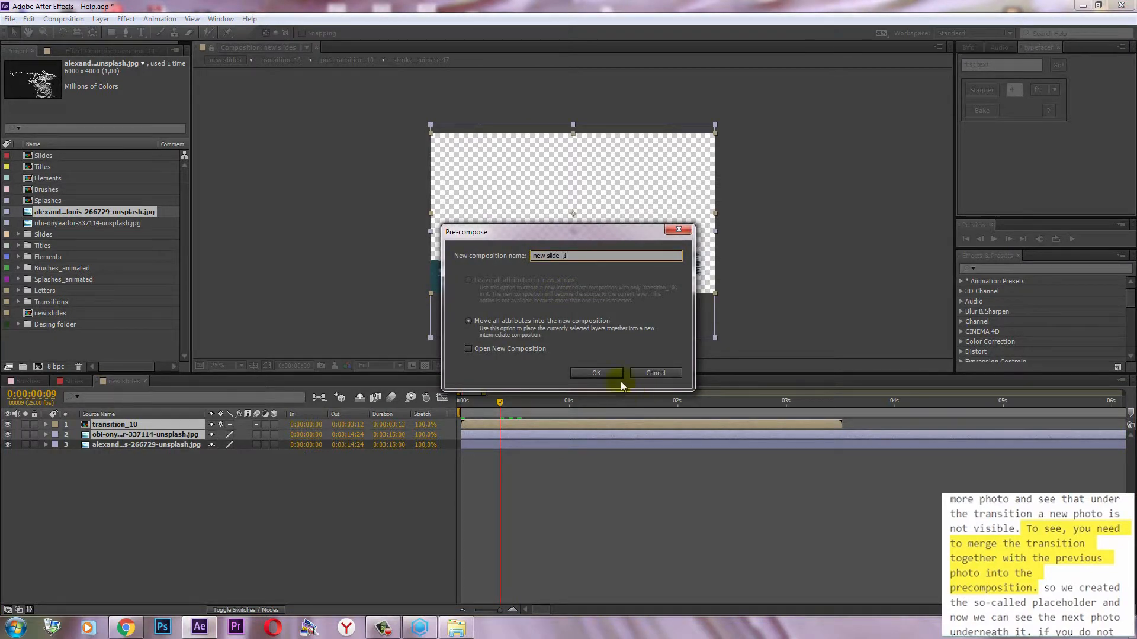
click(619, 377)
- Shift the new slide_1 layer to start at 0:00:01:00 and scrub through its transition over the second photo
drag(500, 425, 600, 436)
drag(717, 431, 756, 413)
drag(563, 424, 672, 424)
click(181, 495)
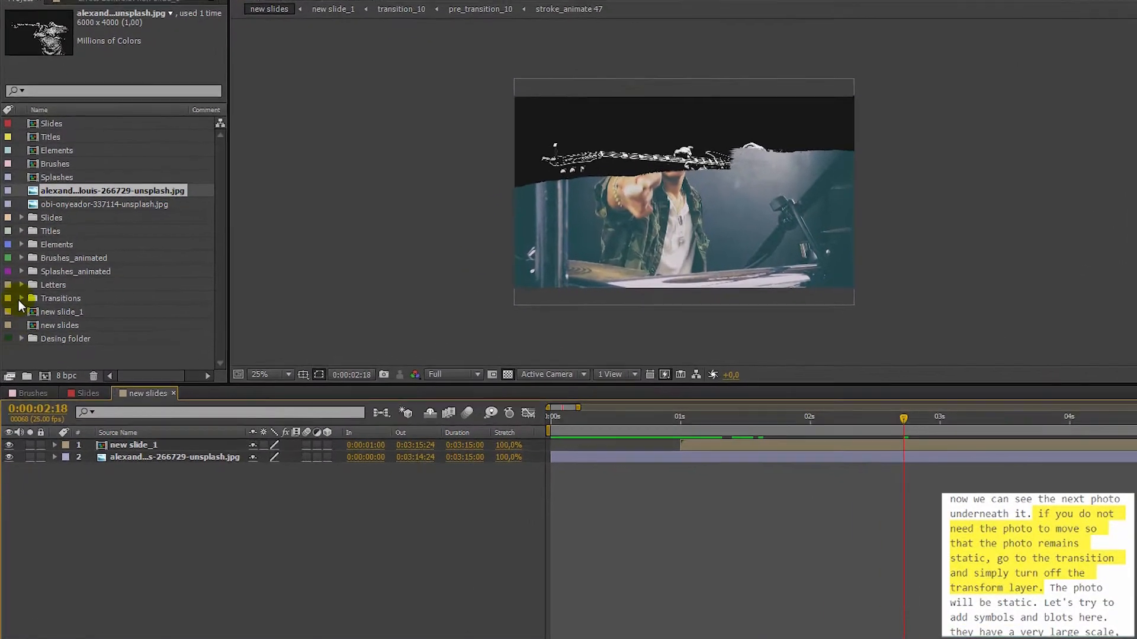
- Turn off the Transform layer inside transition_10 to keep the photo static, and review the transition in new slides
click(18, 301)
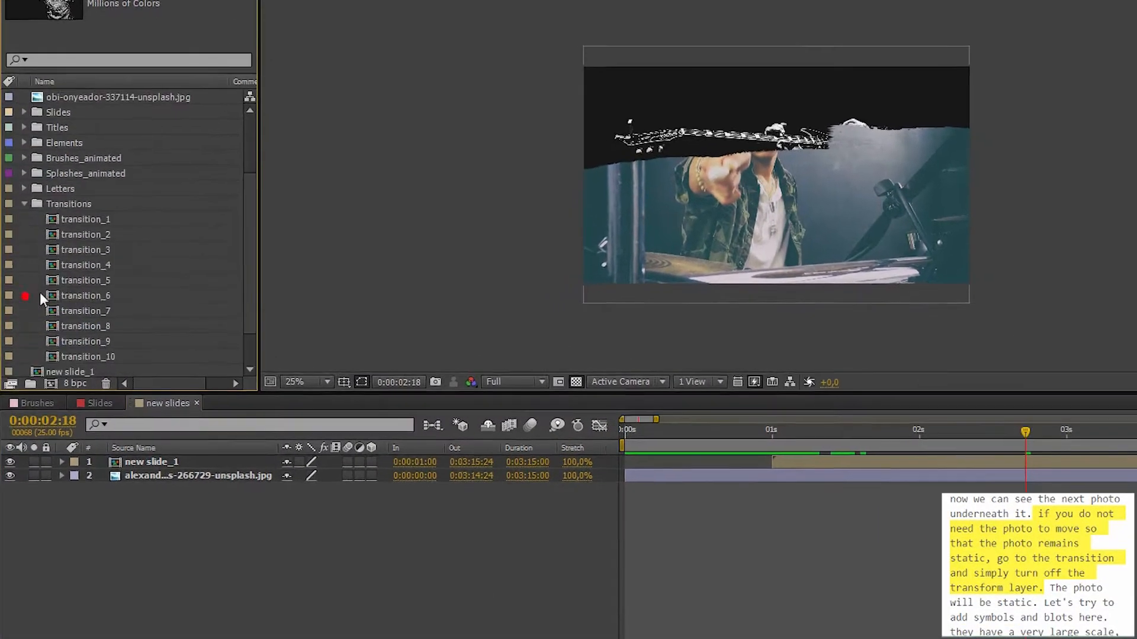
click(65, 348)
double_click(59, 361)
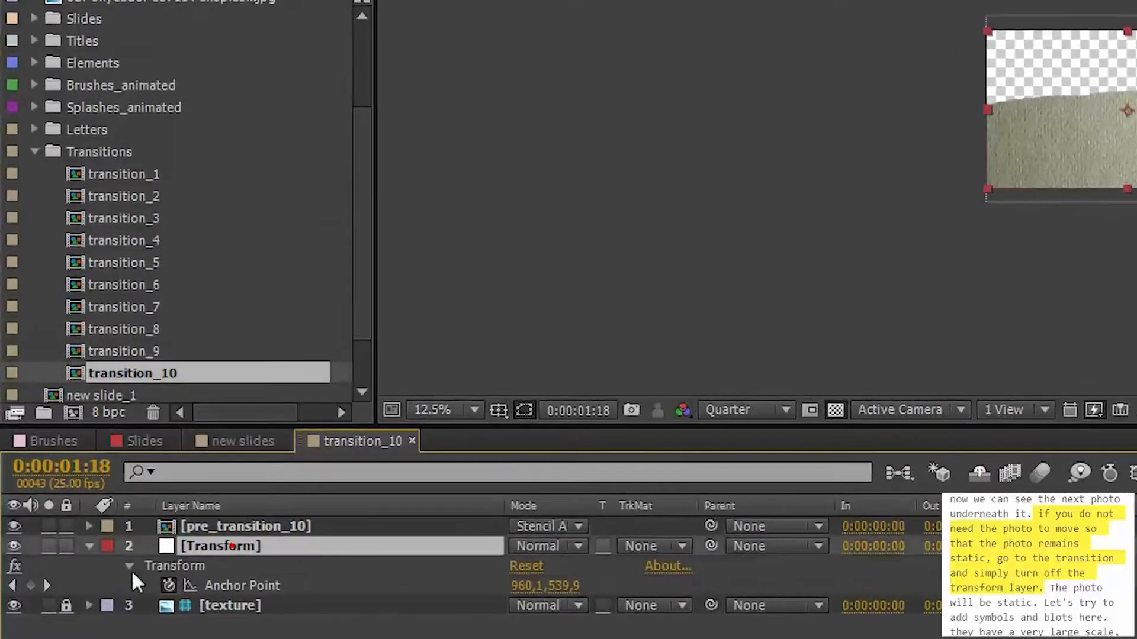
click(13, 545)
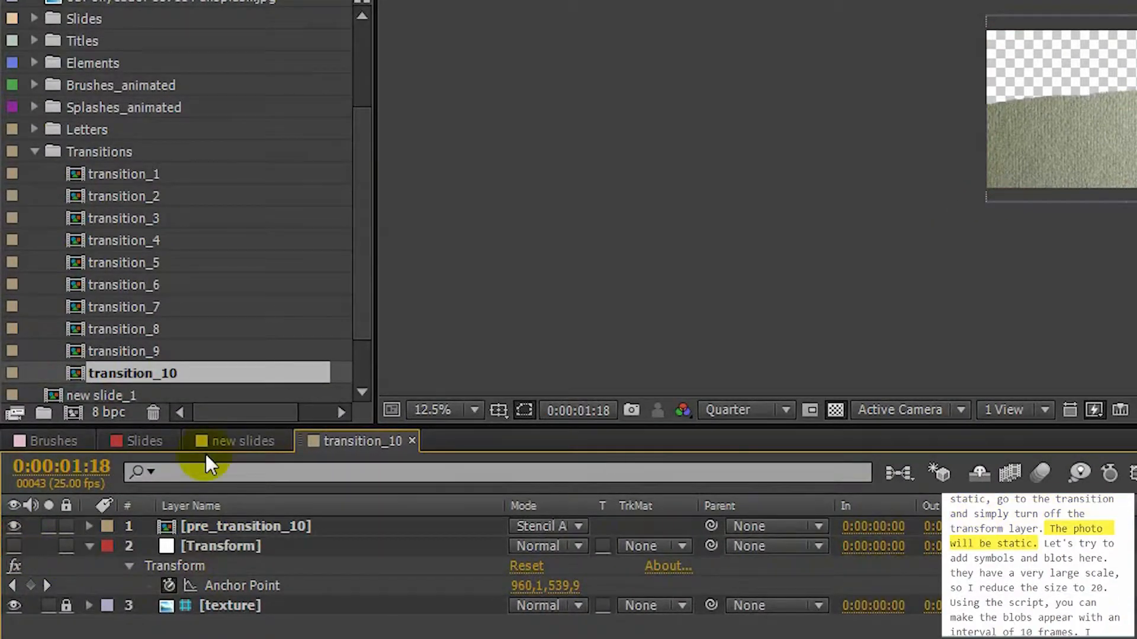
click(247, 439)
drag(826, 441, 596, 434)
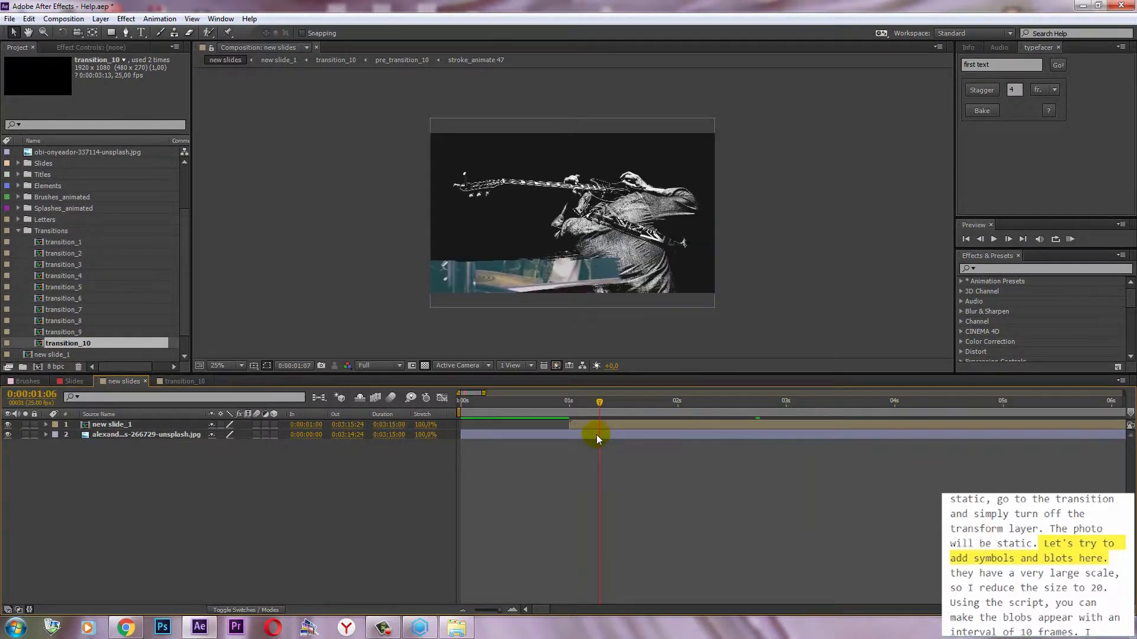
- Generate the animated brush text "music" with the typefacer script in the new slide_1 composition
click(1018, 64)
text(music)
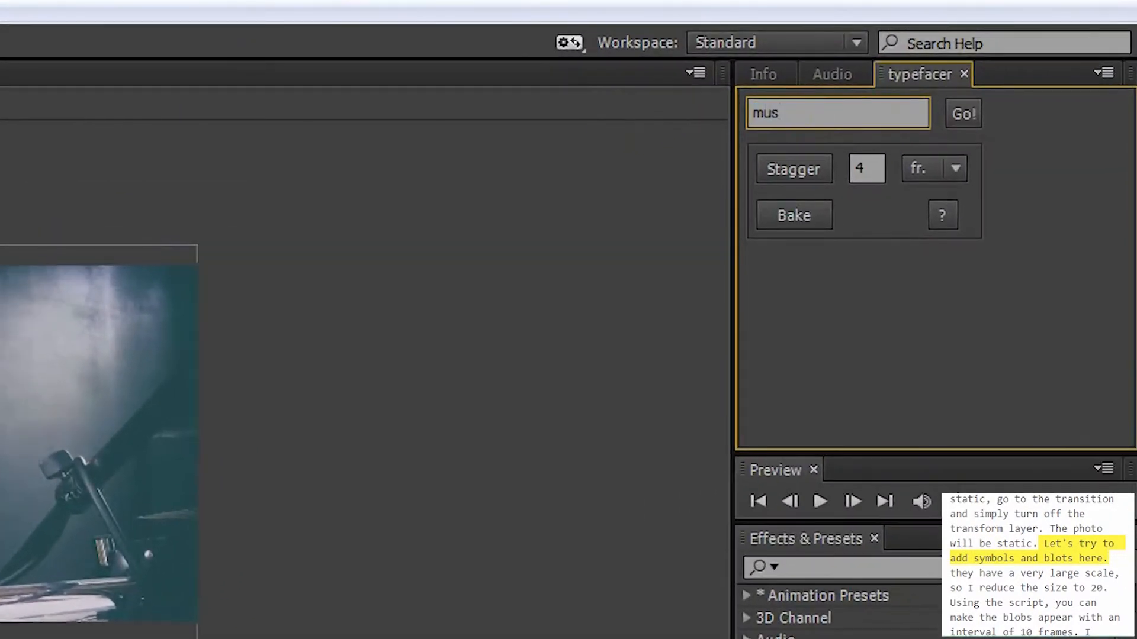
click(965, 115)
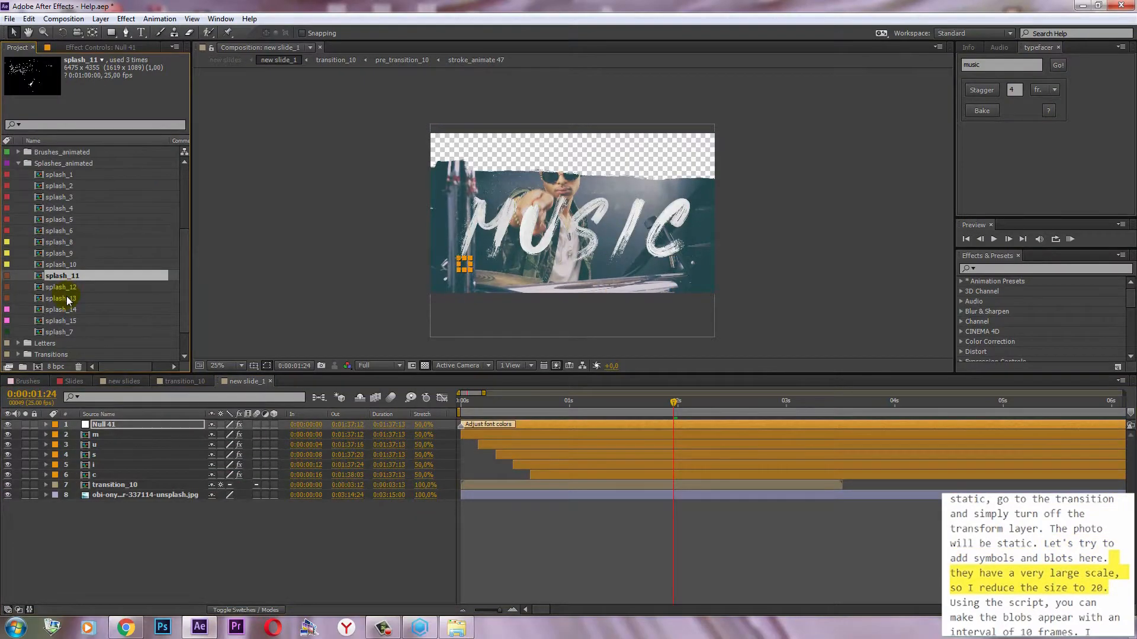
- Add splash_11, splash_12 and splash_13 to new slide_1 and set their scale to 20%
shift+click(67, 300)
drag(74, 283, 549, 240)
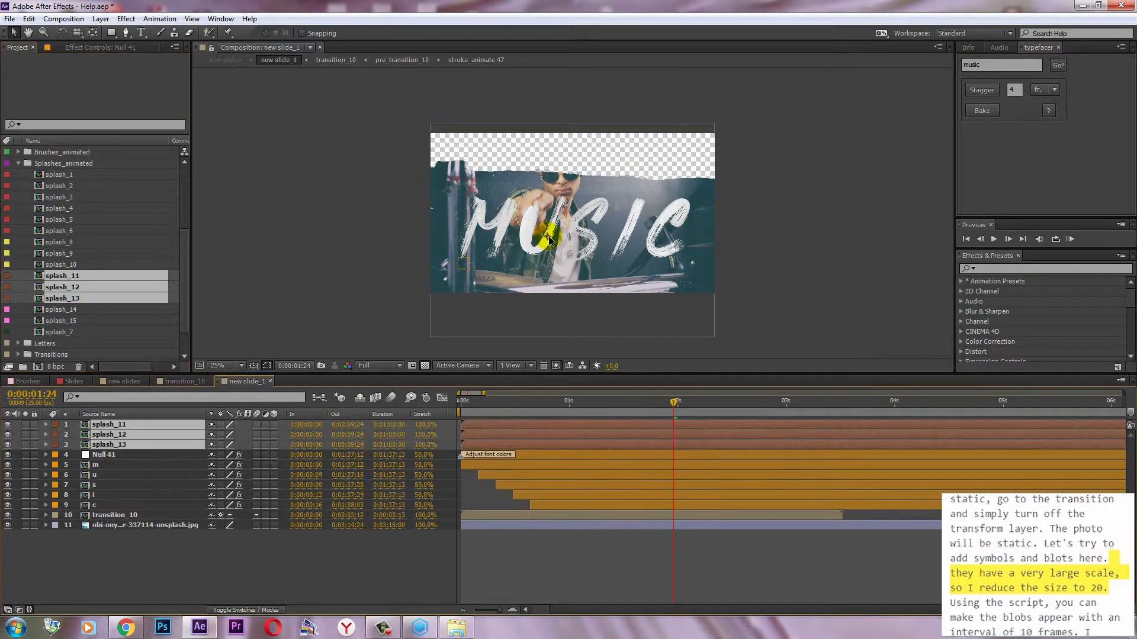
key(s)
click(248, 434)
key(Return)
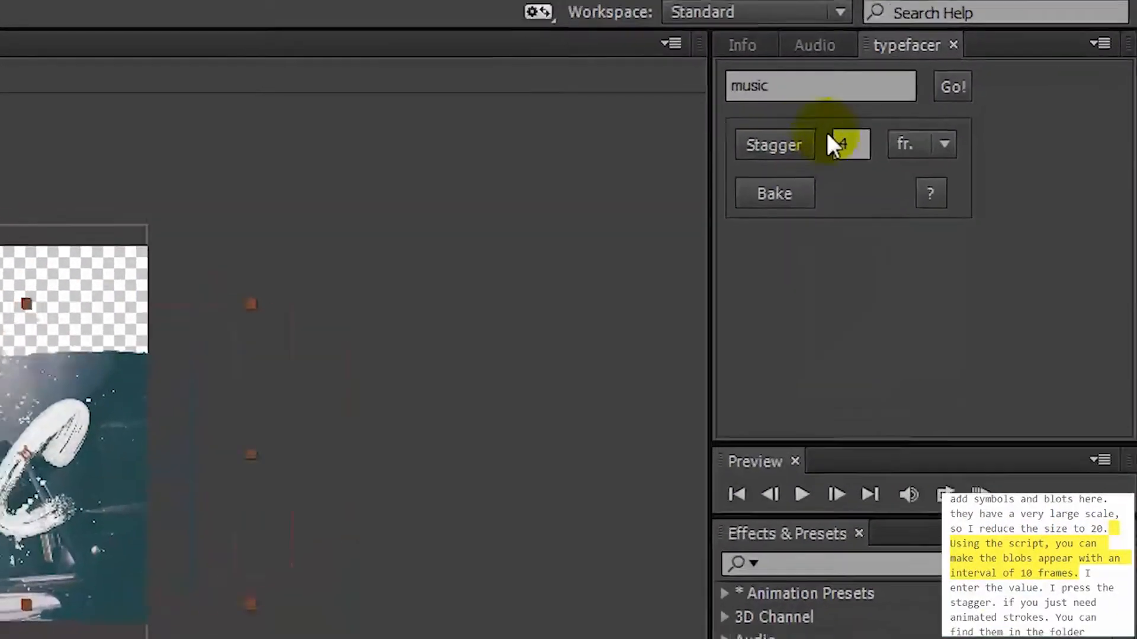
- Stagger the three splash layers by 10 frames with the typefacer script
click(865, 151)
text(10)
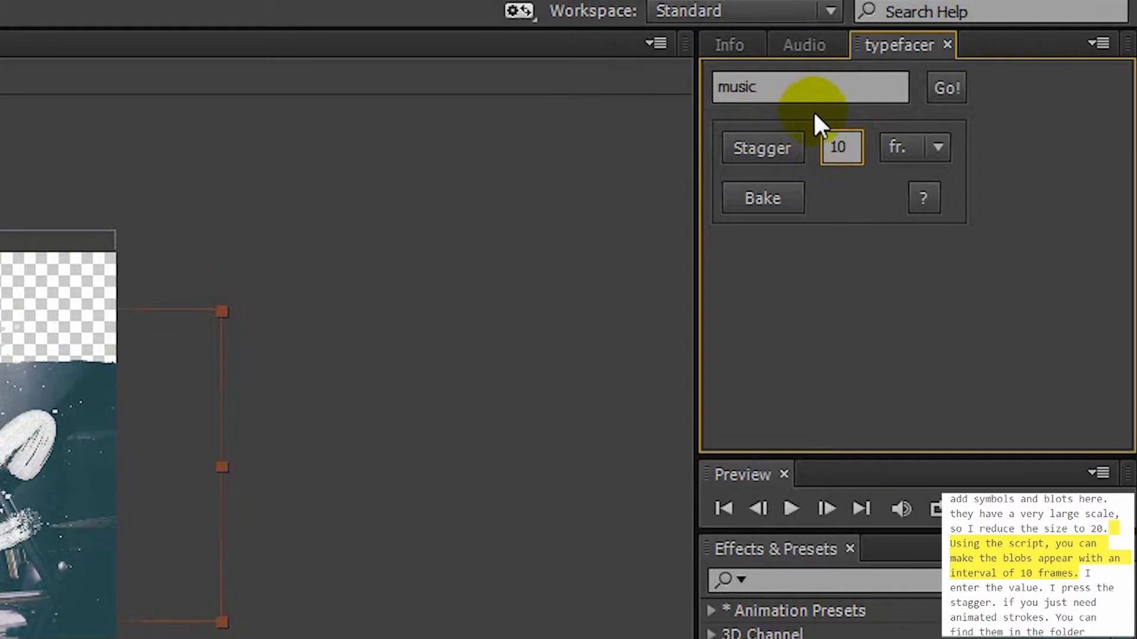
click(761, 148)
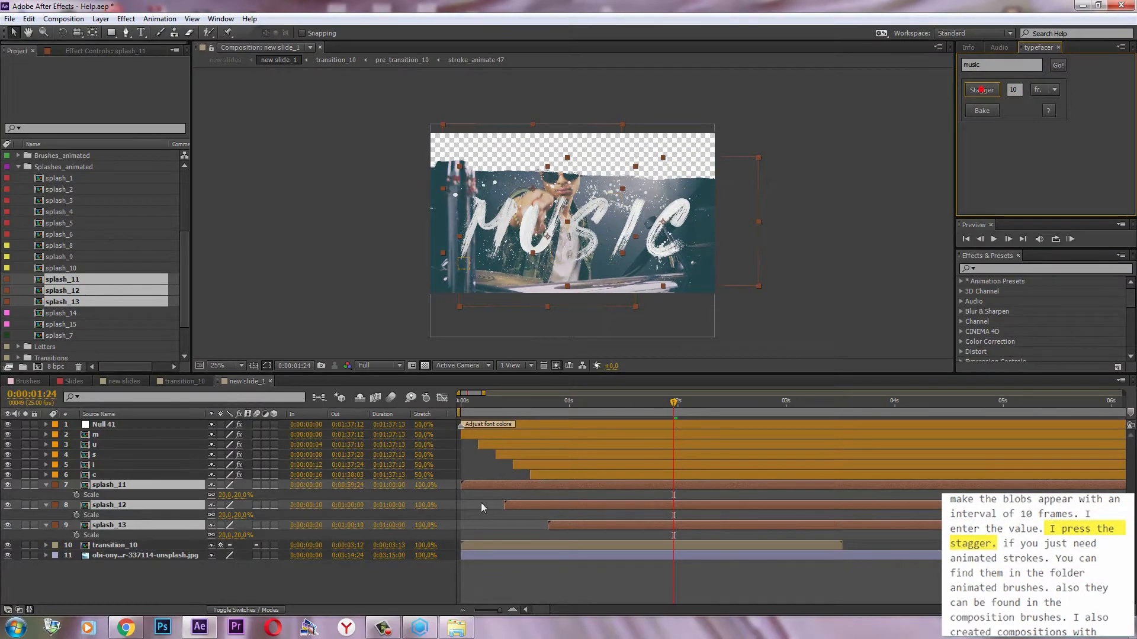
- Look through the ready-made animated strokes and elements in the Brushes_animated folder, the Brushes composition and the Elements folder
click(67, 280)
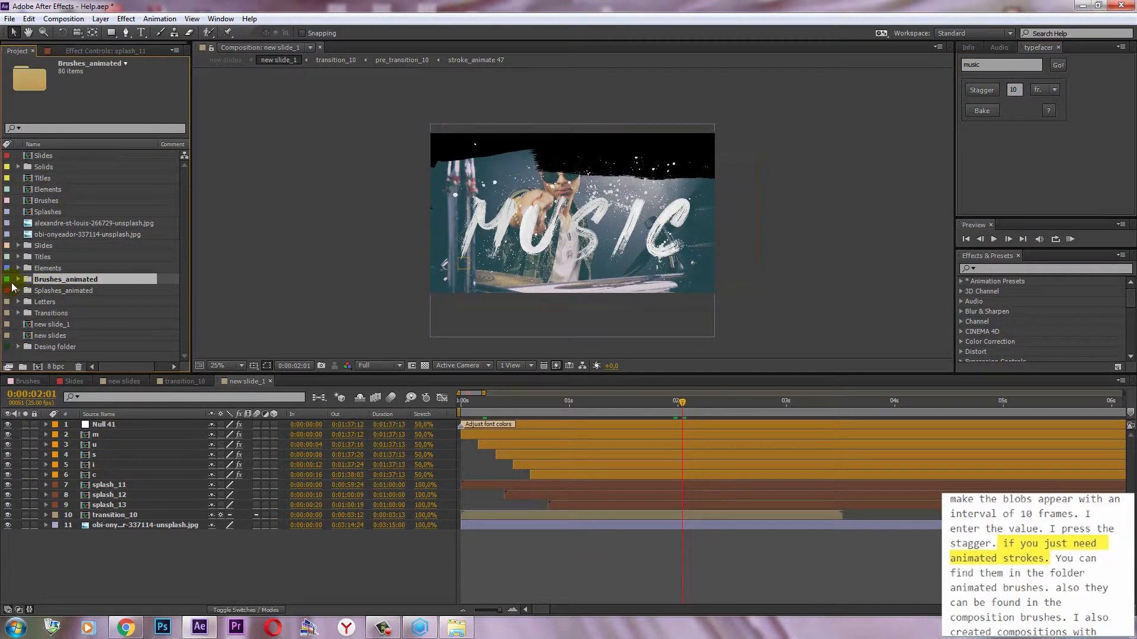
click(18, 279)
mouse_move(183, 204)
mouse_down()
mouse_move(185, 320)
mouse_move(183, 180)
mouse_up()
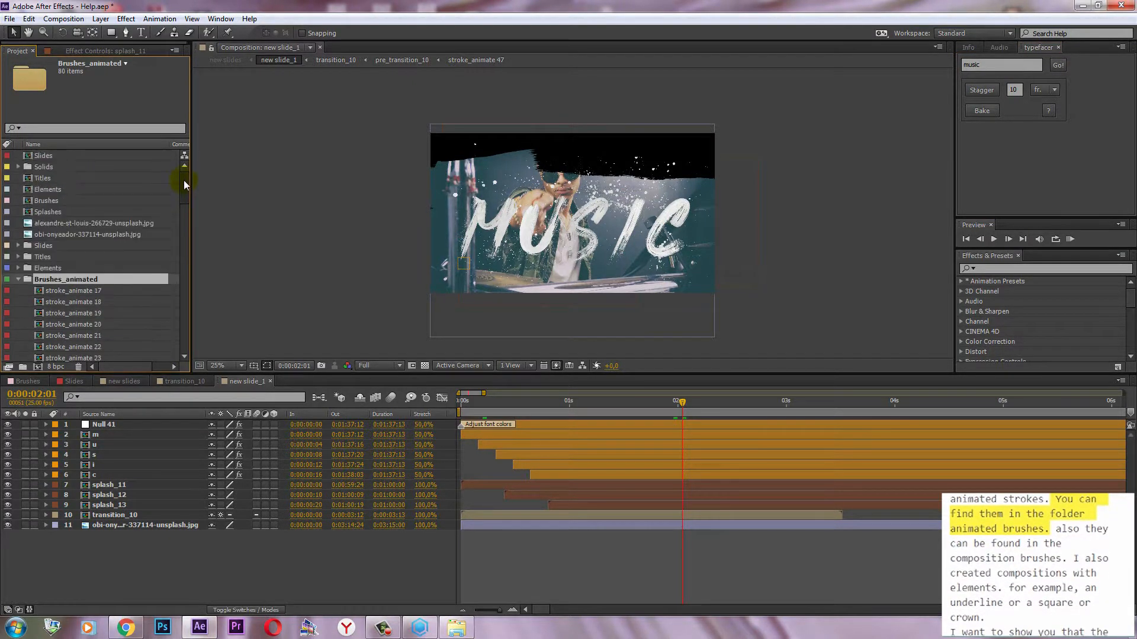
click(18, 280)
double_click(29, 200)
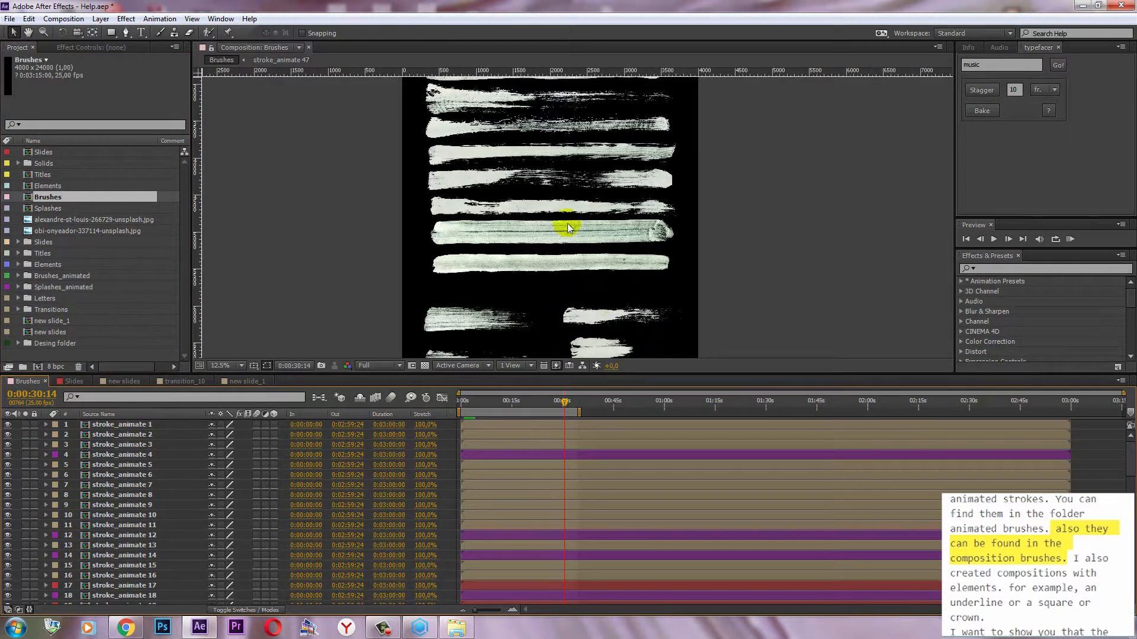
drag(570, 83, 566, 208)
mouse_move(578, 159)
mouse_down()
mouse_move(579, 213)
mouse_move(577, 158)
mouse_up()
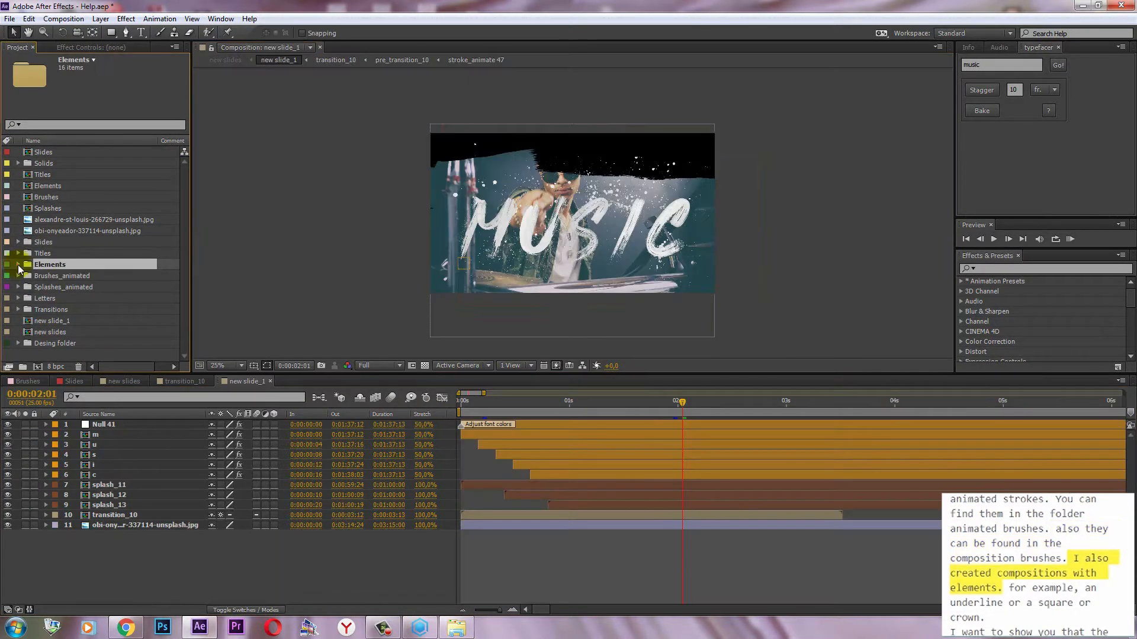
click(18, 265)
mouse_move(183, 230)
mouse_down()
mouse_move(179, 256)
mouse_move(190, 214)
mouse_move(191, 235)
mouse_up()
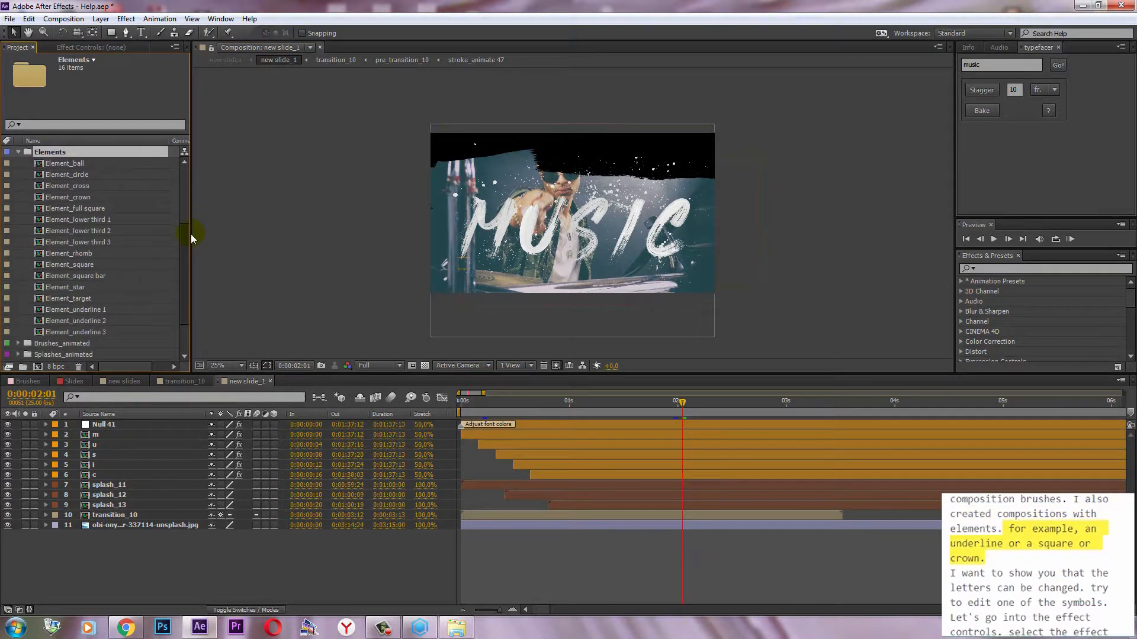
click(95, 310)
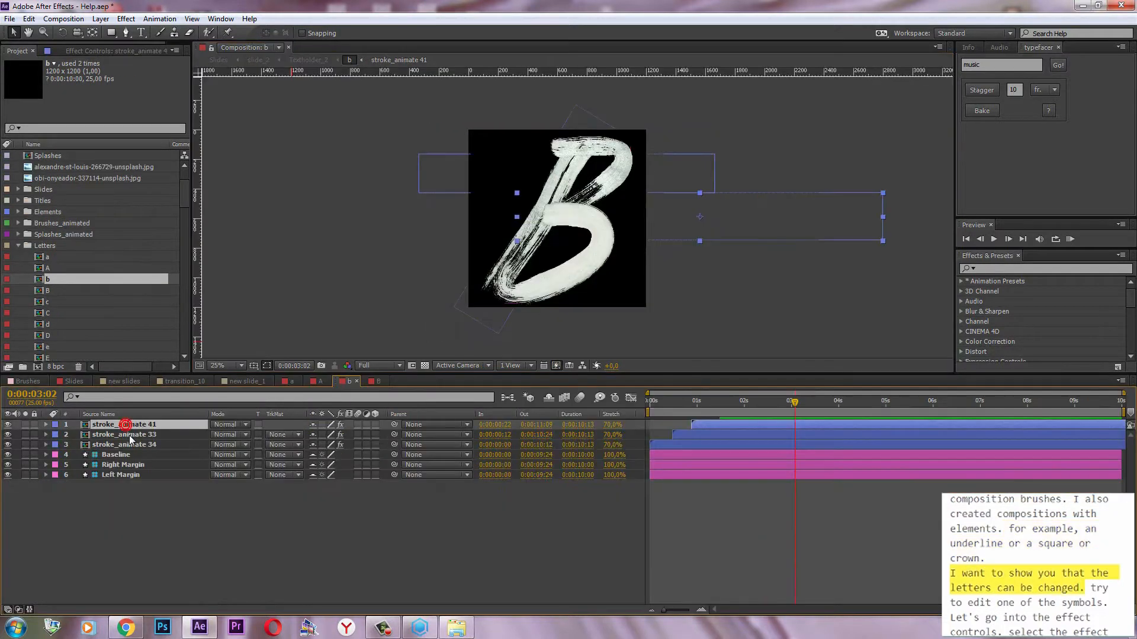
- Examine the three stroke layers that form the letter in composition b and show the effect controls of stroke_animate 34
click(124, 434)
click(130, 445)
click(132, 425)
click(134, 435)
click(135, 445)
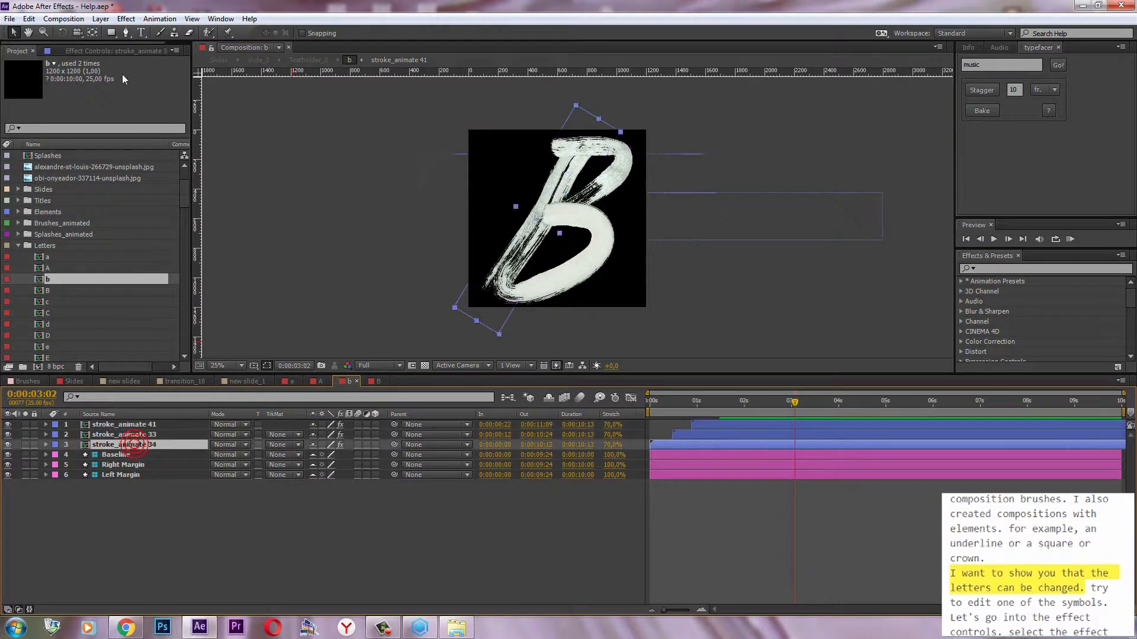
click(123, 50)
click(100, 562)
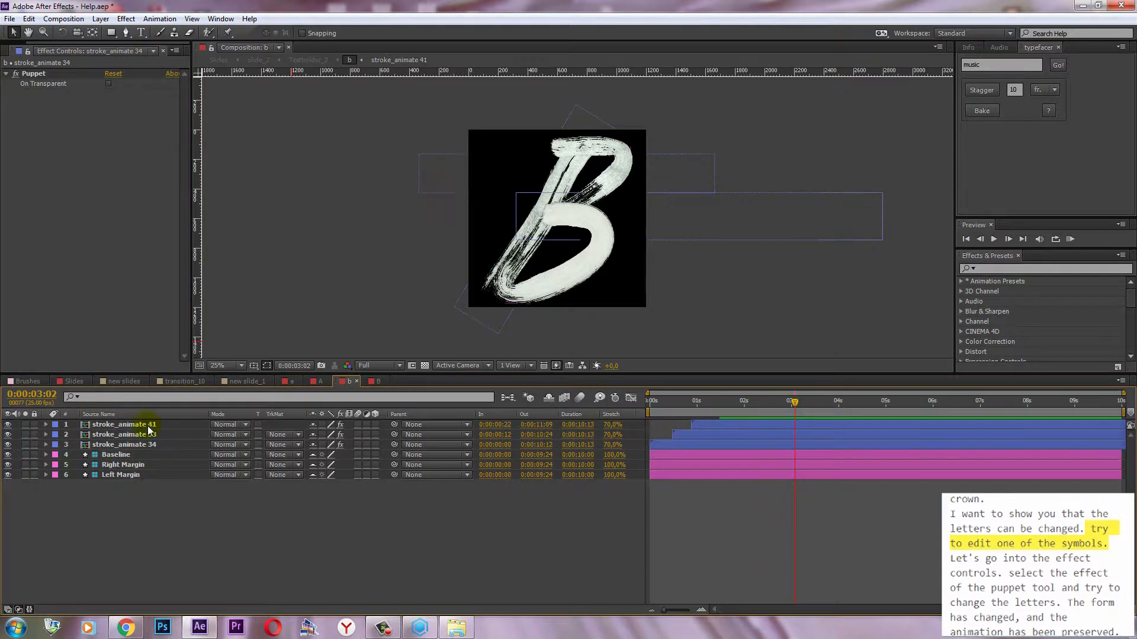
- Reshape the letter's lower bowl with the Puppet effect on stroke_animate 41, raising the starting pin and pulling the two outer-curve pins inward
click(149, 425)
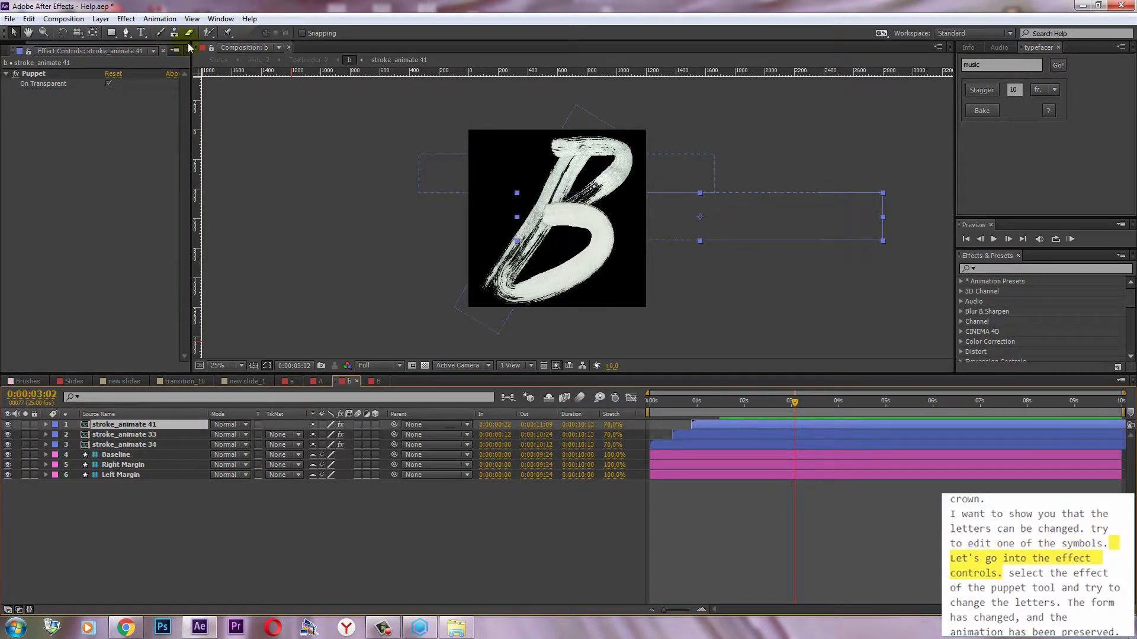
click(36, 74)
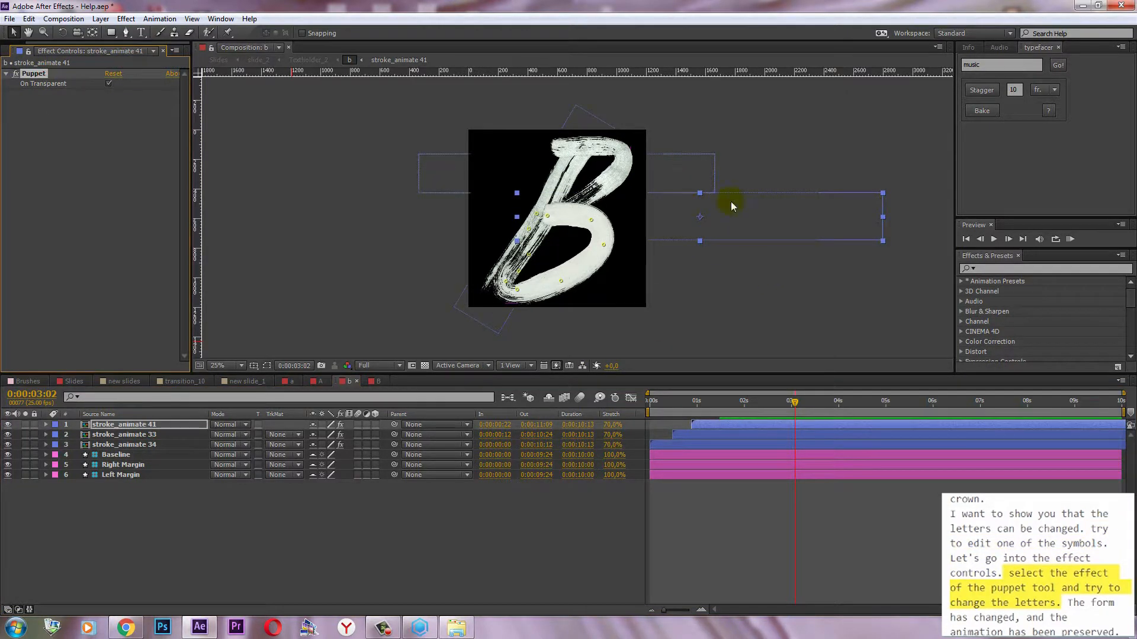
scroll(646, 300, up, 2)
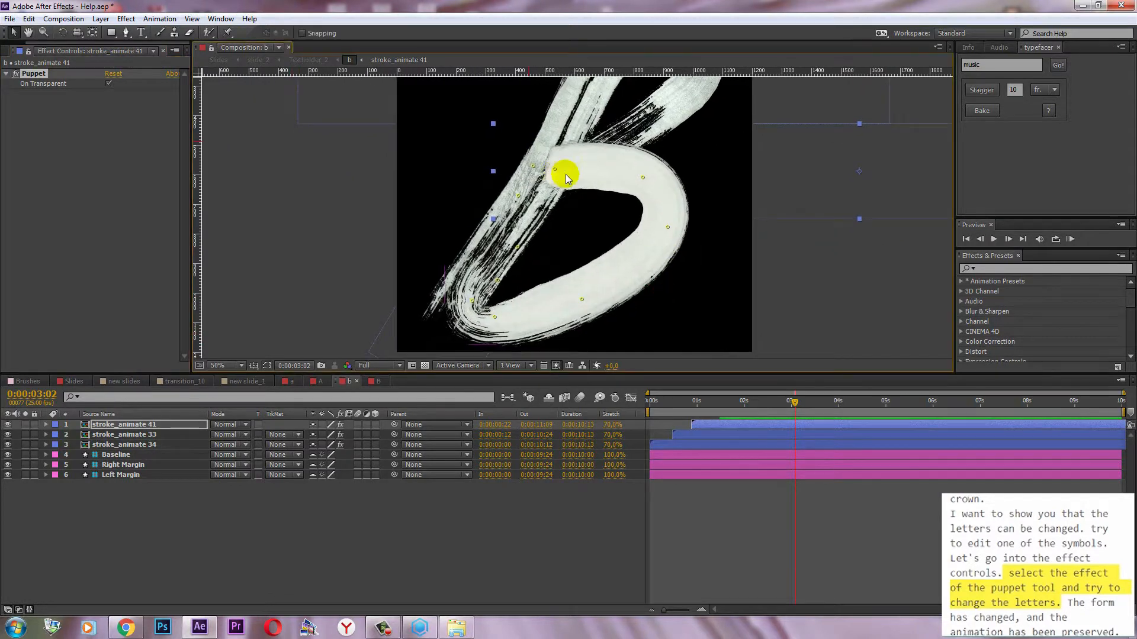
drag(555, 170, 561, 156)
drag(643, 178, 623, 182)
drag(668, 228, 645, 230)
- Refine the lower bowl by moving its bottom Puppet pin down and outward and readjusting the two pins on the outer curve
click(245, 91)
click(42, 73)
drag(575, 296, 606, 313)
drag(623, 181, 622, 186)
drag(646, 230, 661, 223)
- Check the reshaped letter's stroke animation at 0:00:01:21 and return to the project's item list
scroll(662, 222, down, 2)
mouse_move(737, 403)
mouse_down()
mouse_move(663, 423)
mouse_move(737, 416)
mouse_up()
click(395, 537)
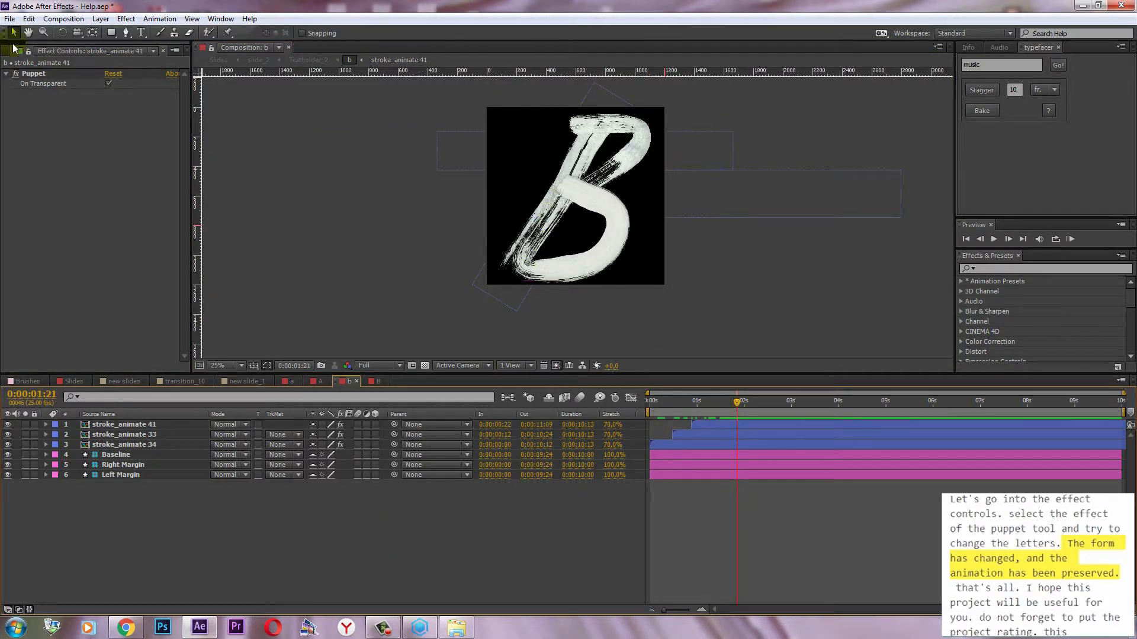
click(15, 51)
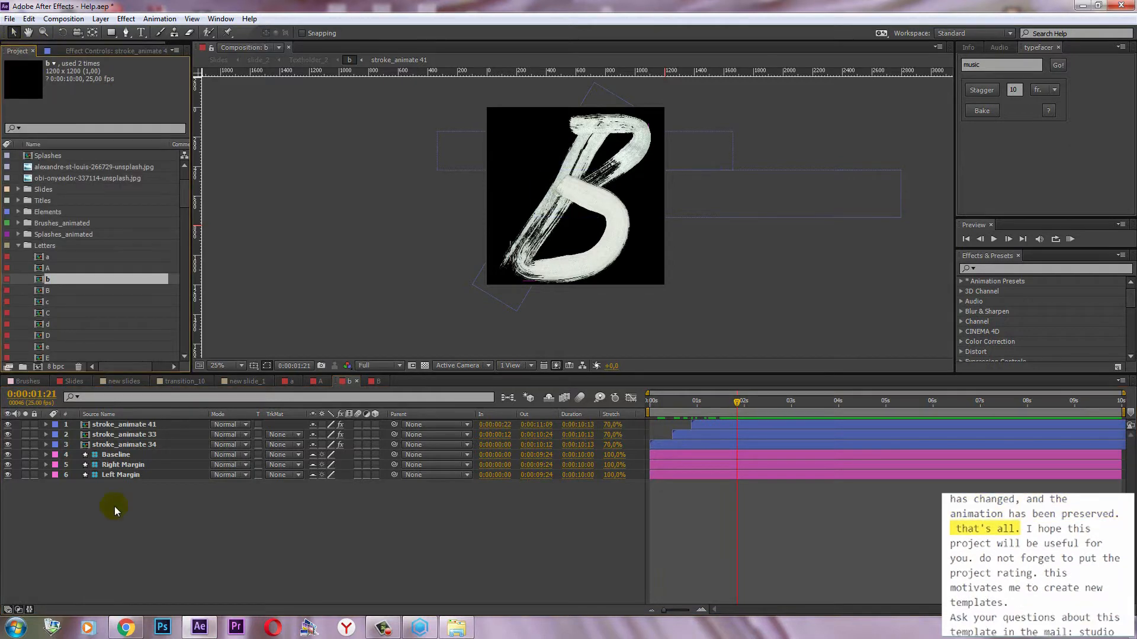